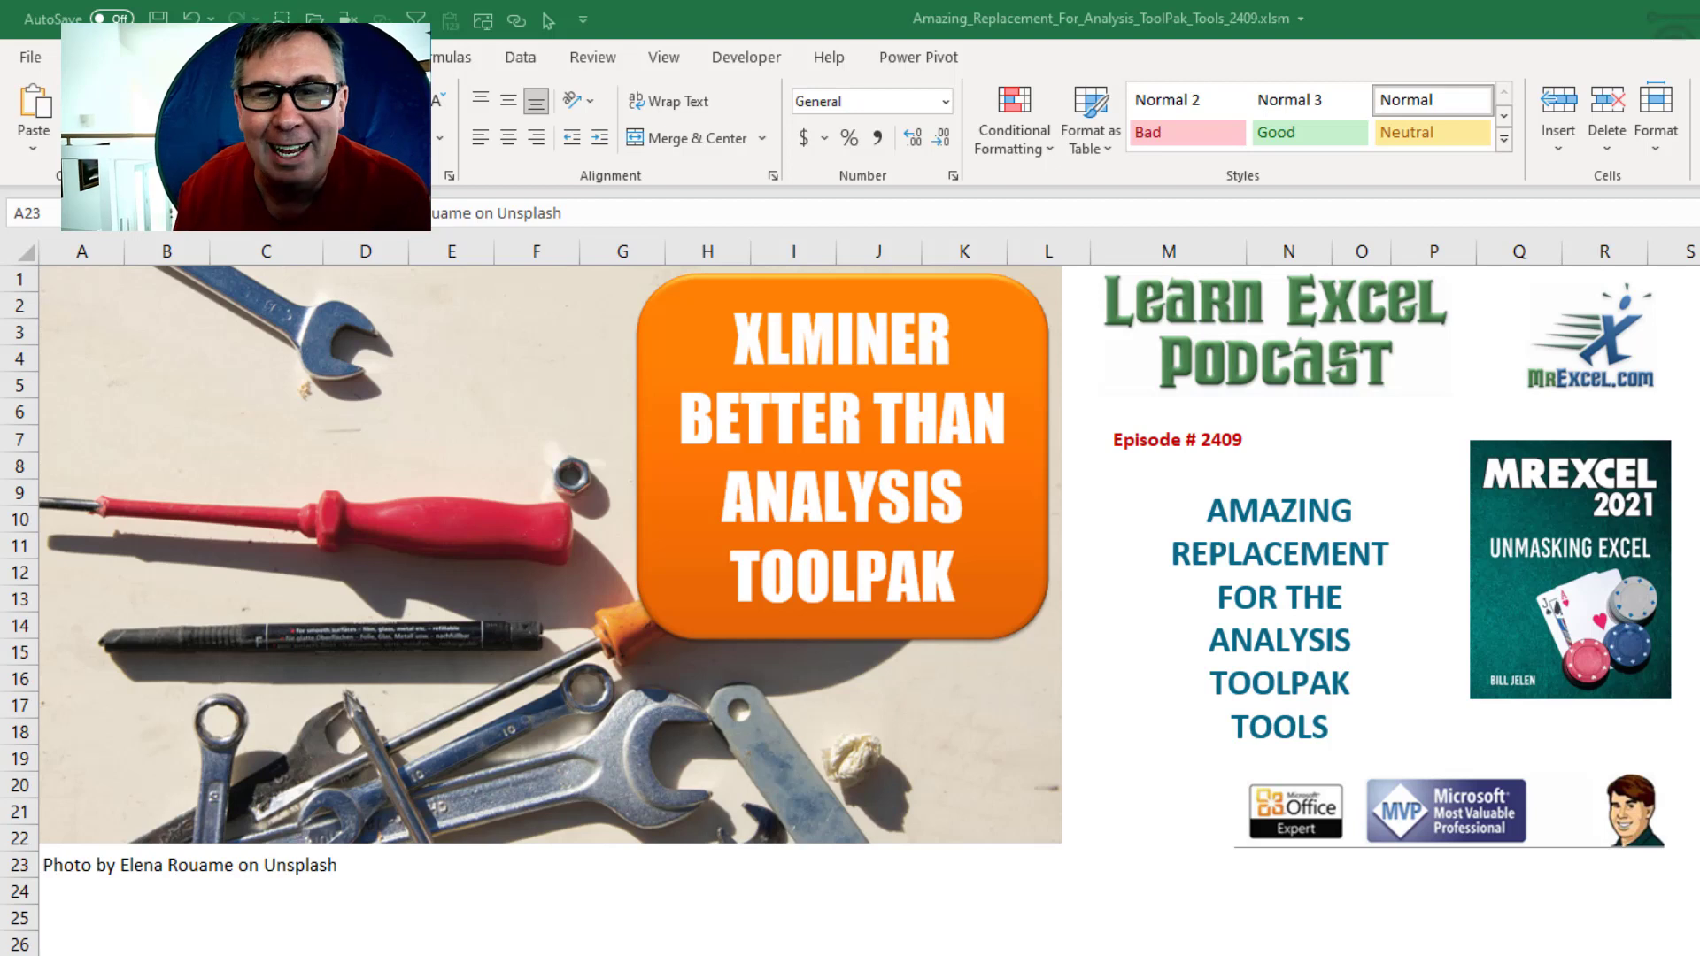
Move from the Title sheet to the ATP overview sheet showing 89 functions and 19 tools
key(ctrl+Page_Down)
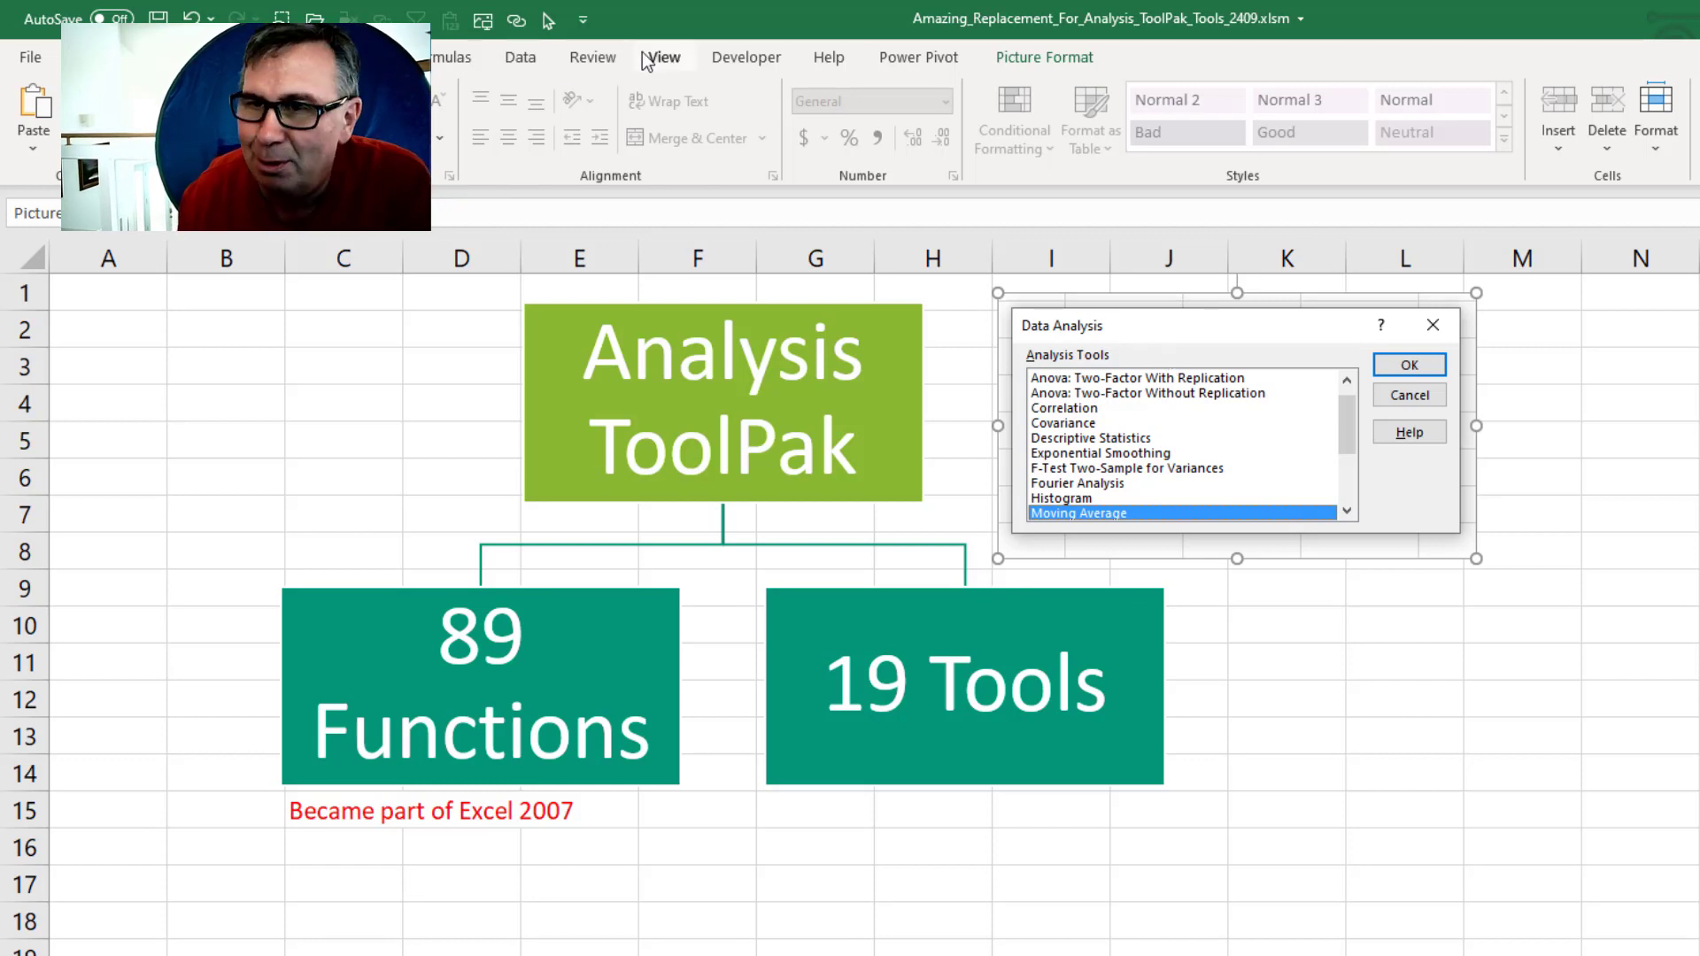
Show the Data ribbon and scroll to Sheet1 with the XL2BB mini-sheet example
click(521, 58)
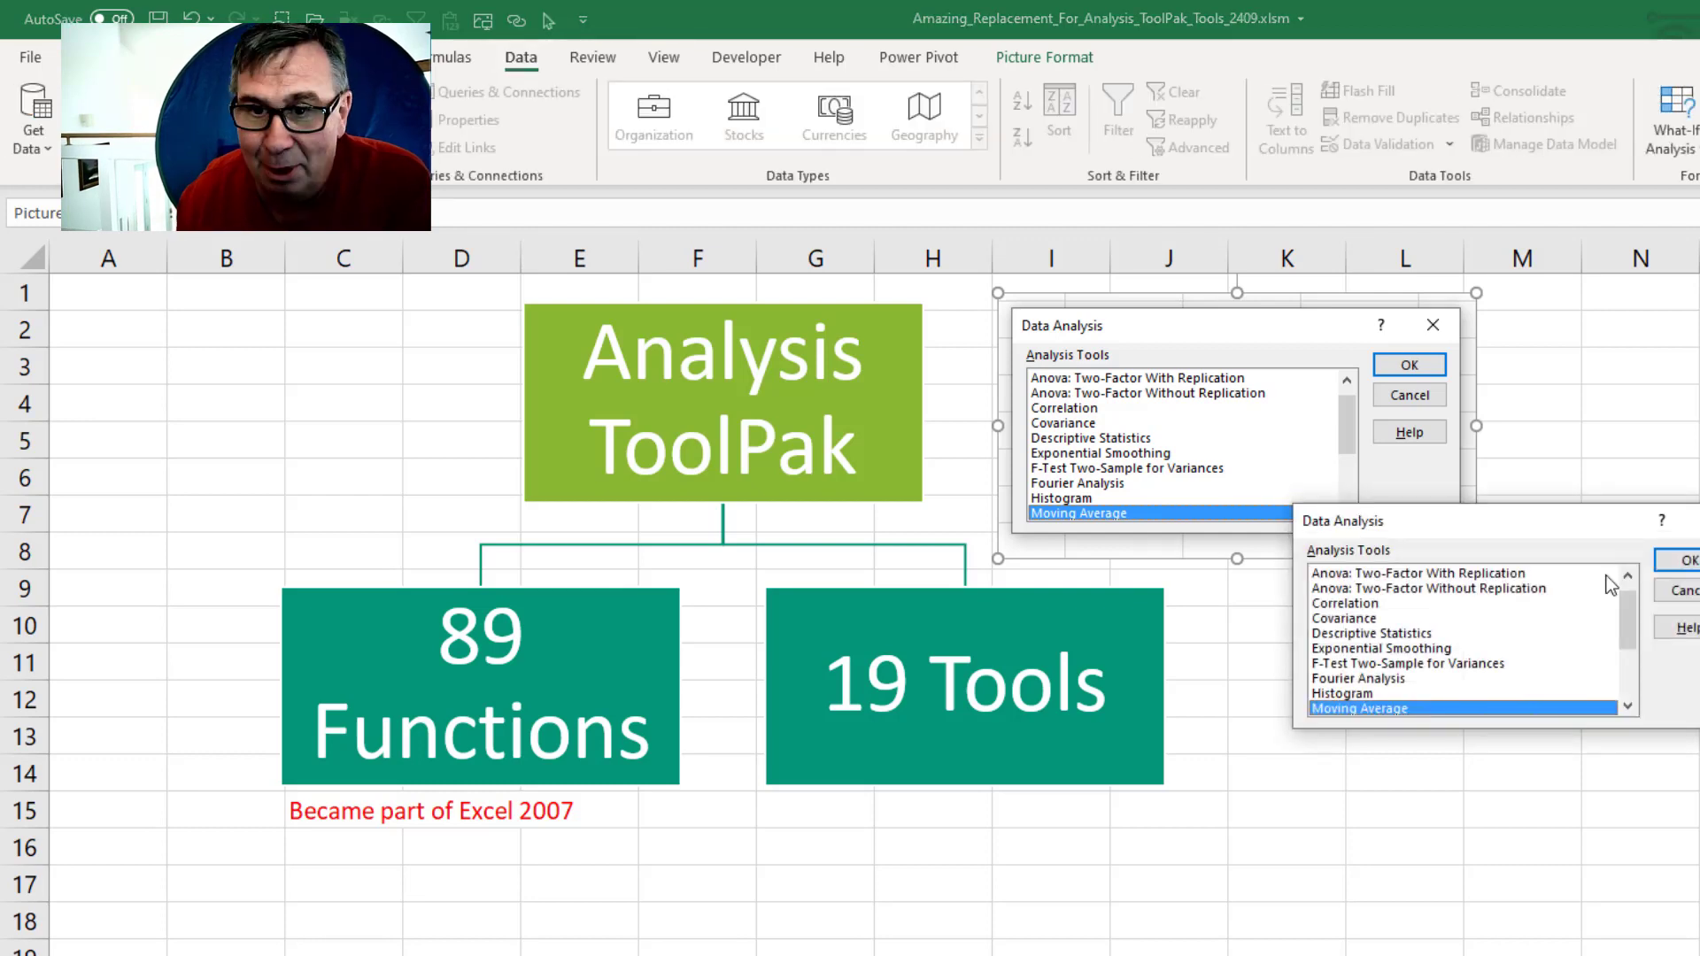
drag(1622, 602, 1625, 640)
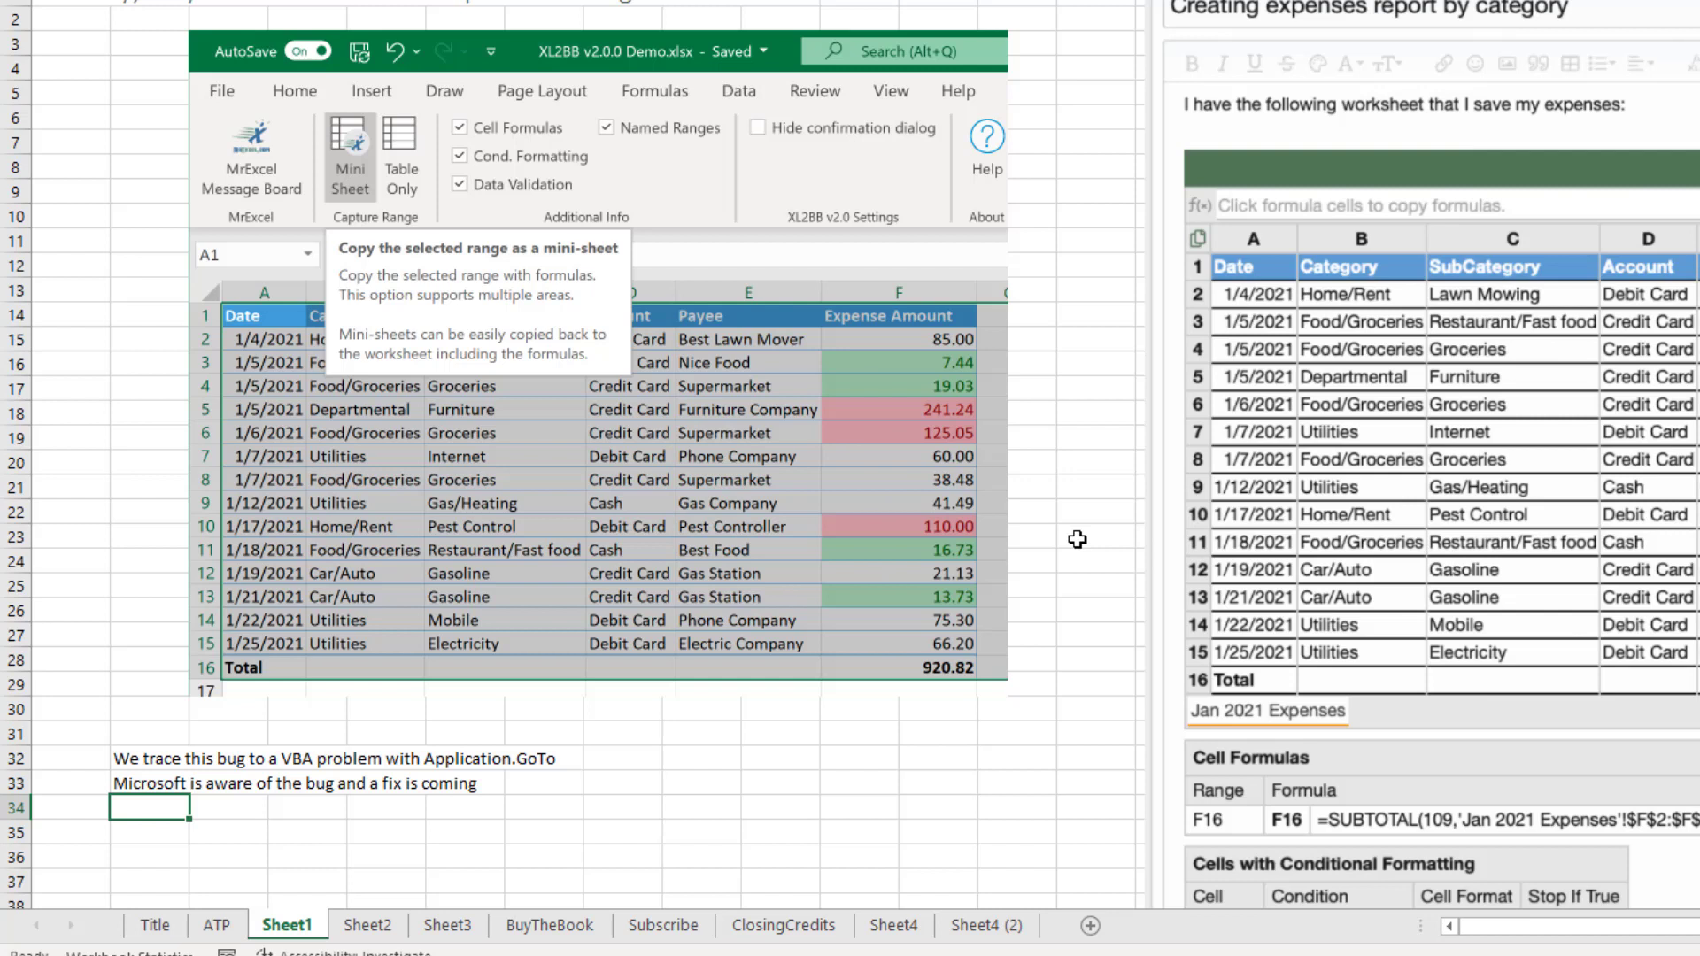
Scroll down Sheet1, then switch to Sheet2 with the notes on the rewritten ATP tools
scroll(1076, 540, down, 1)
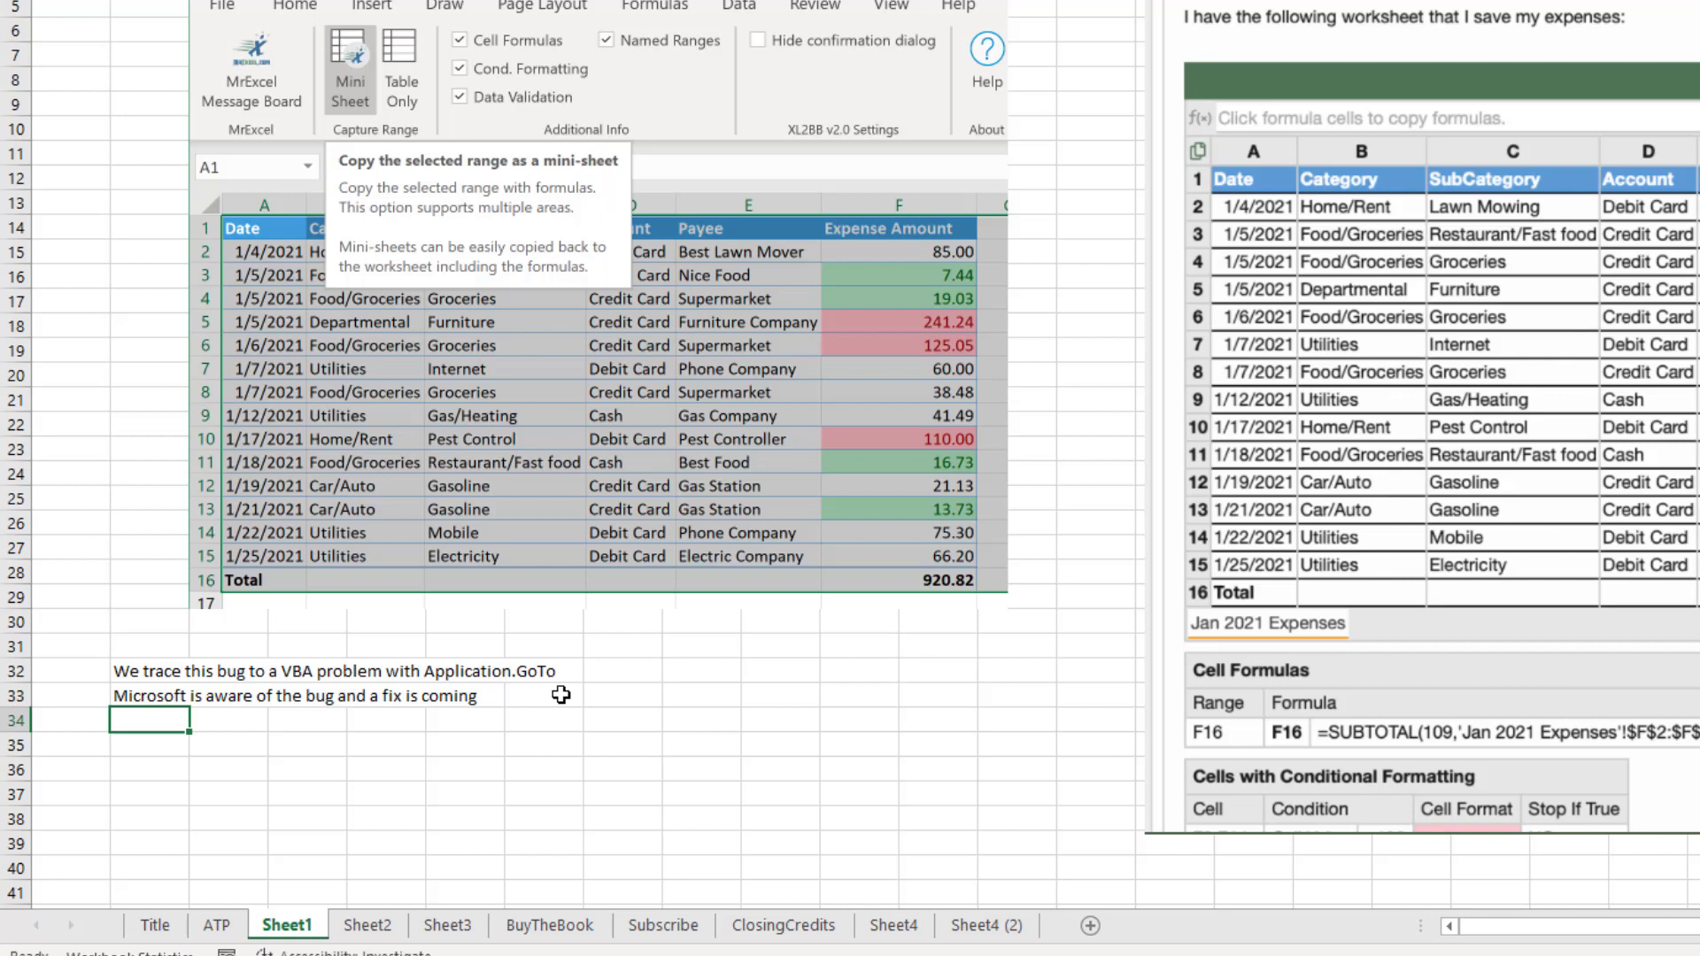
key(ctrl+Page_Down)
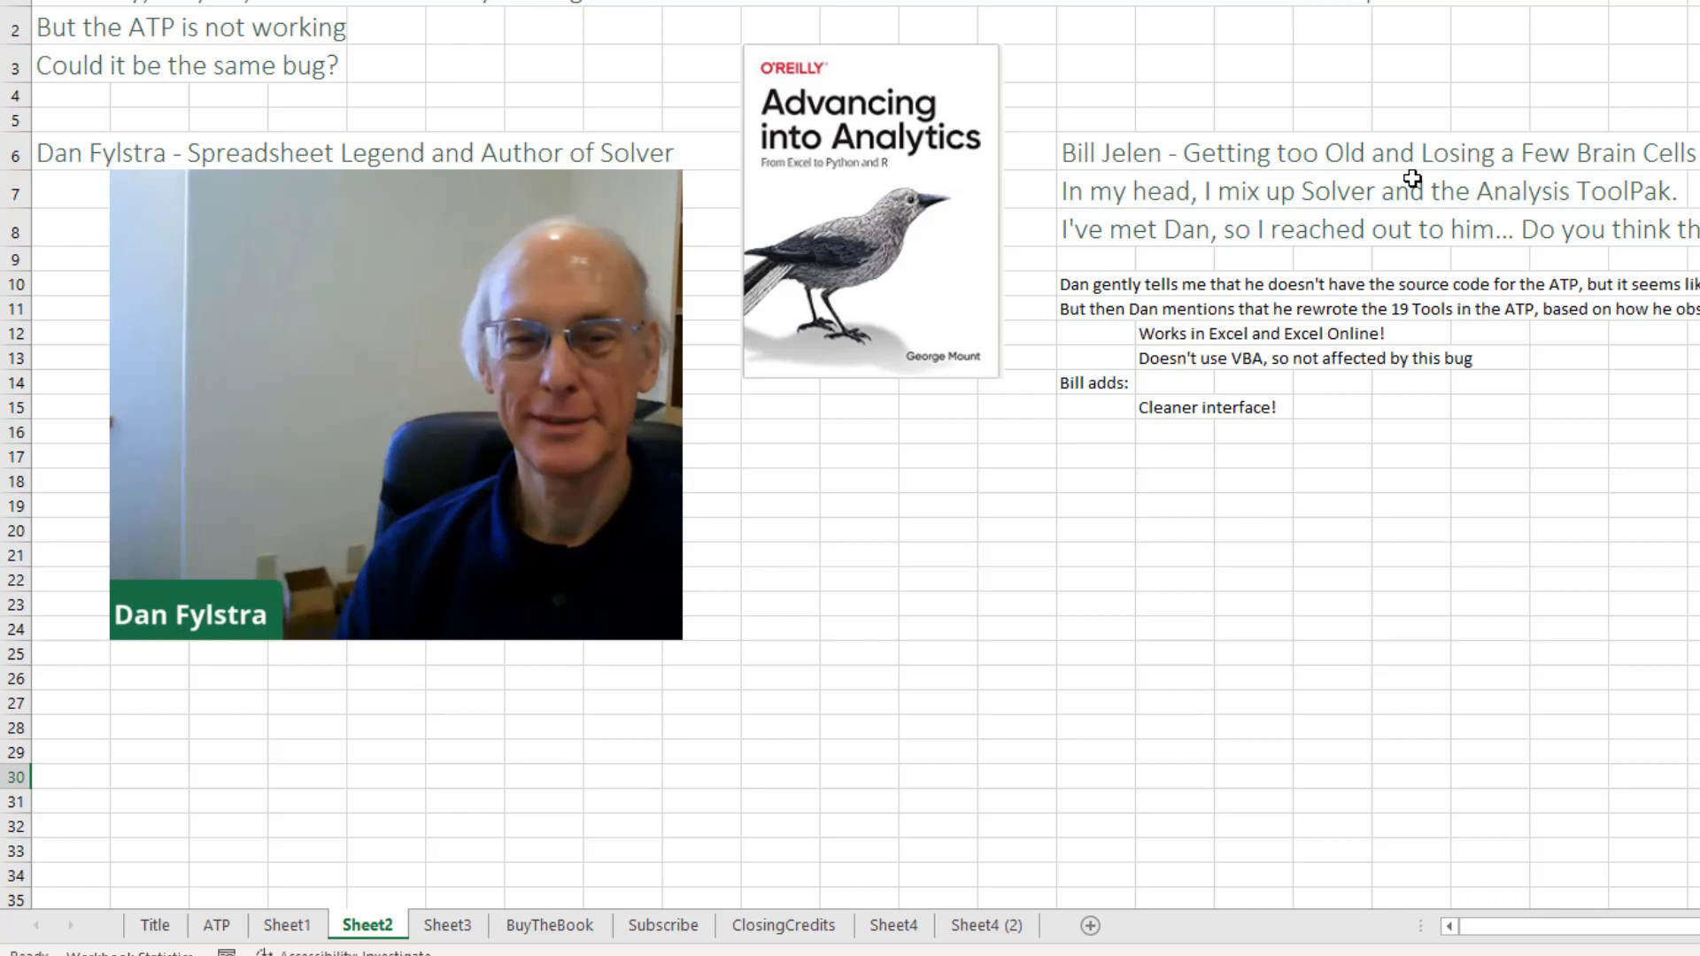
On Sheet3, bring up the Office Add-ins store from the Insert ribbon
click(447, 925)
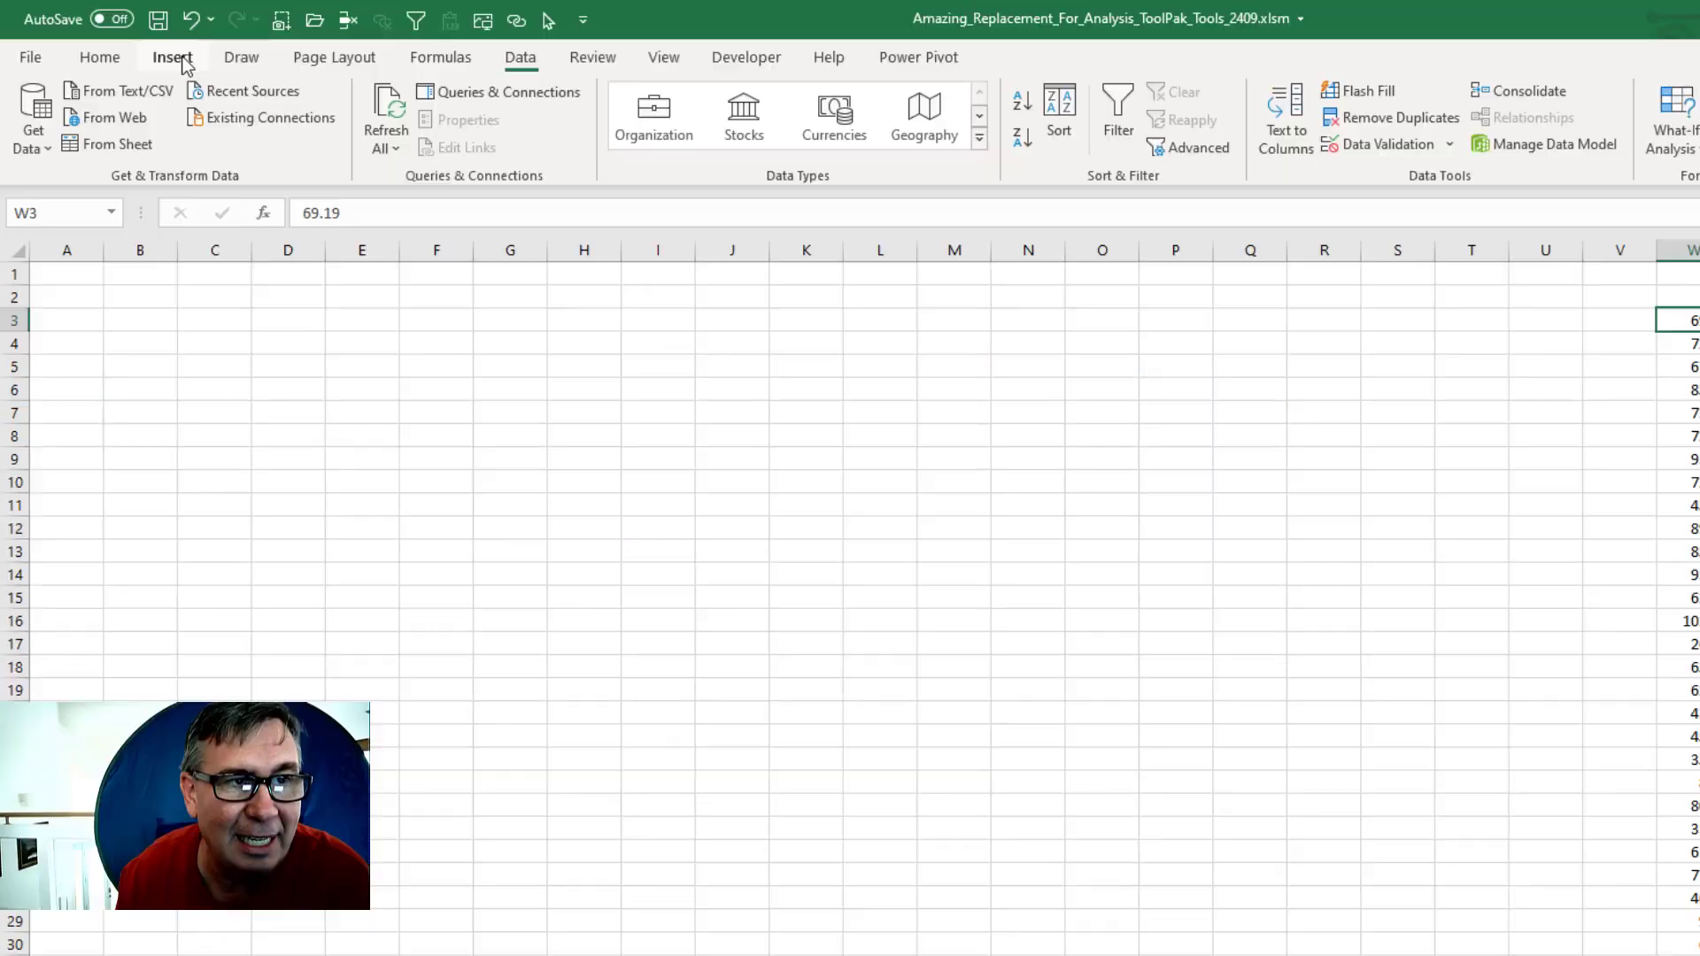
click(173, 59)
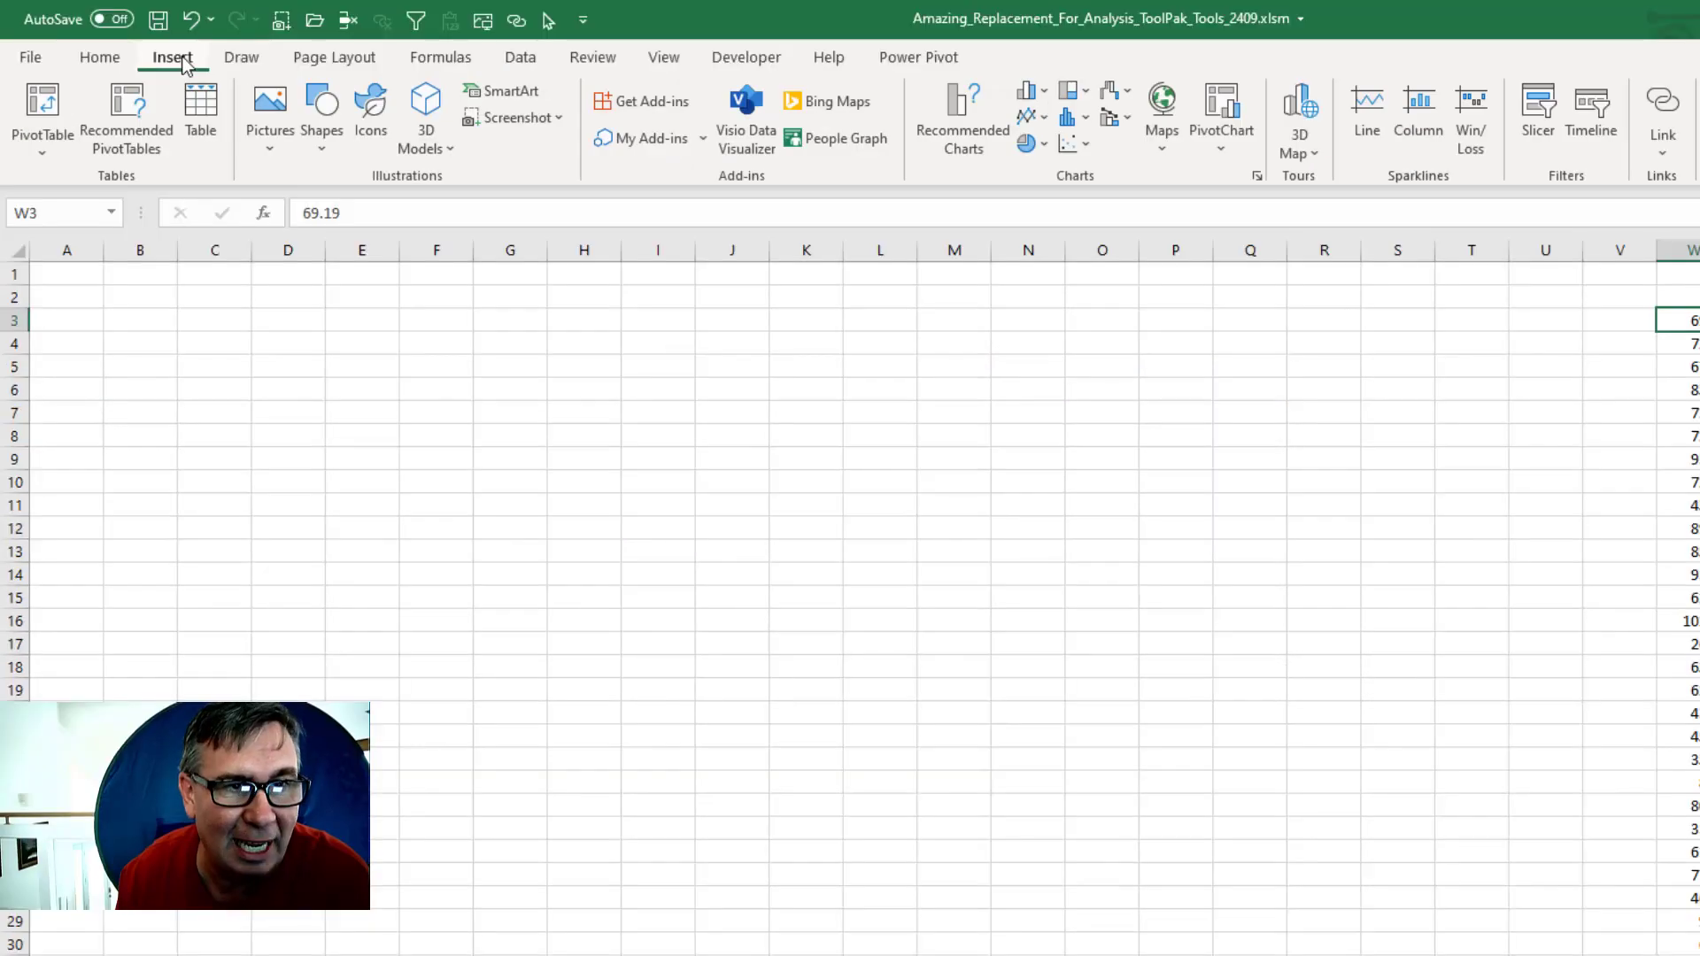
click(646, 103)
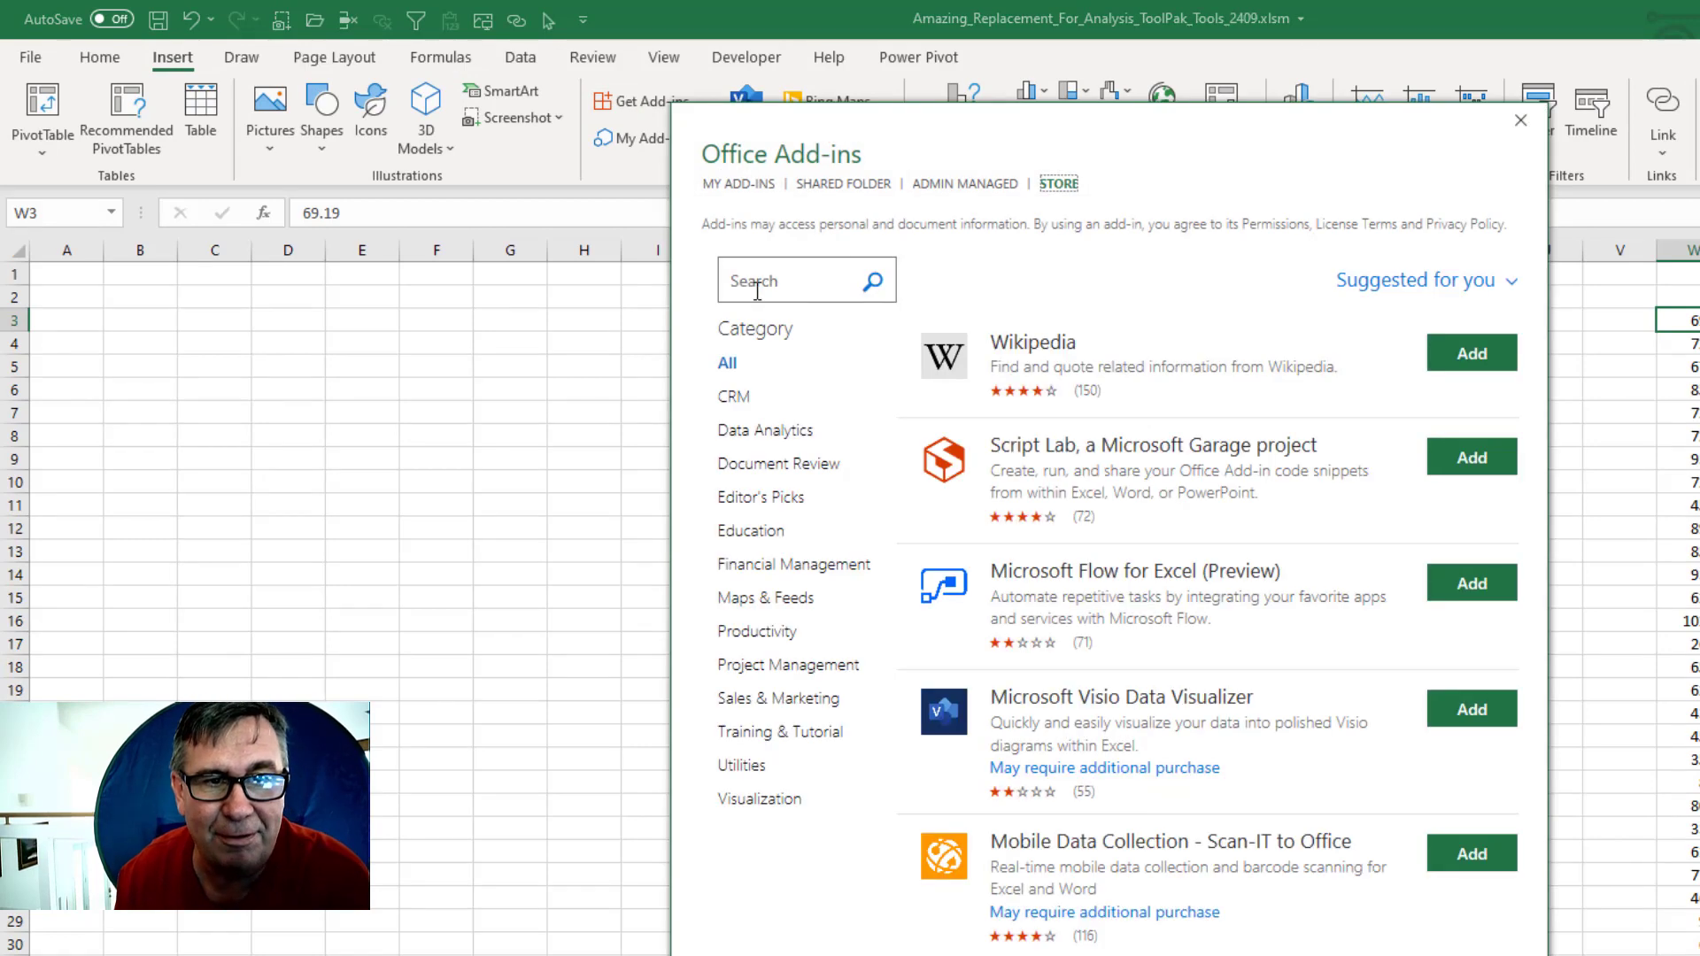
Search the store for 'XLMiner' and install XLMiner Analysis ToolPak, accepting its terms
click(758, 291)
text(XL)
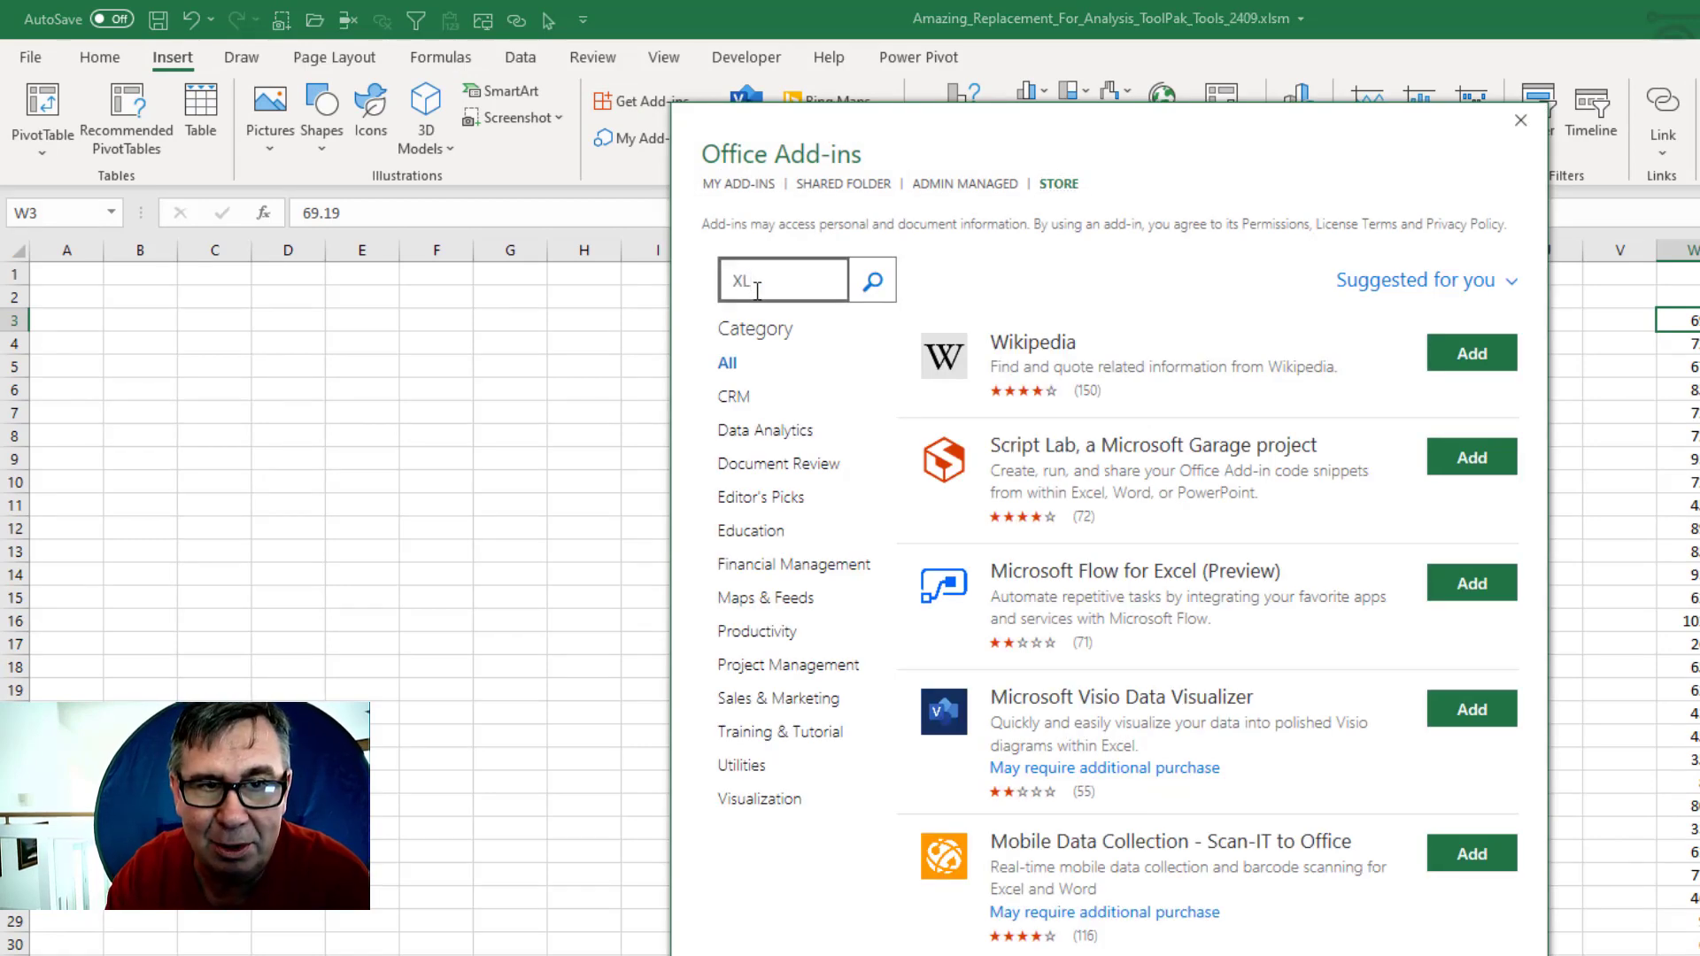
text(Miner)
key(Return)
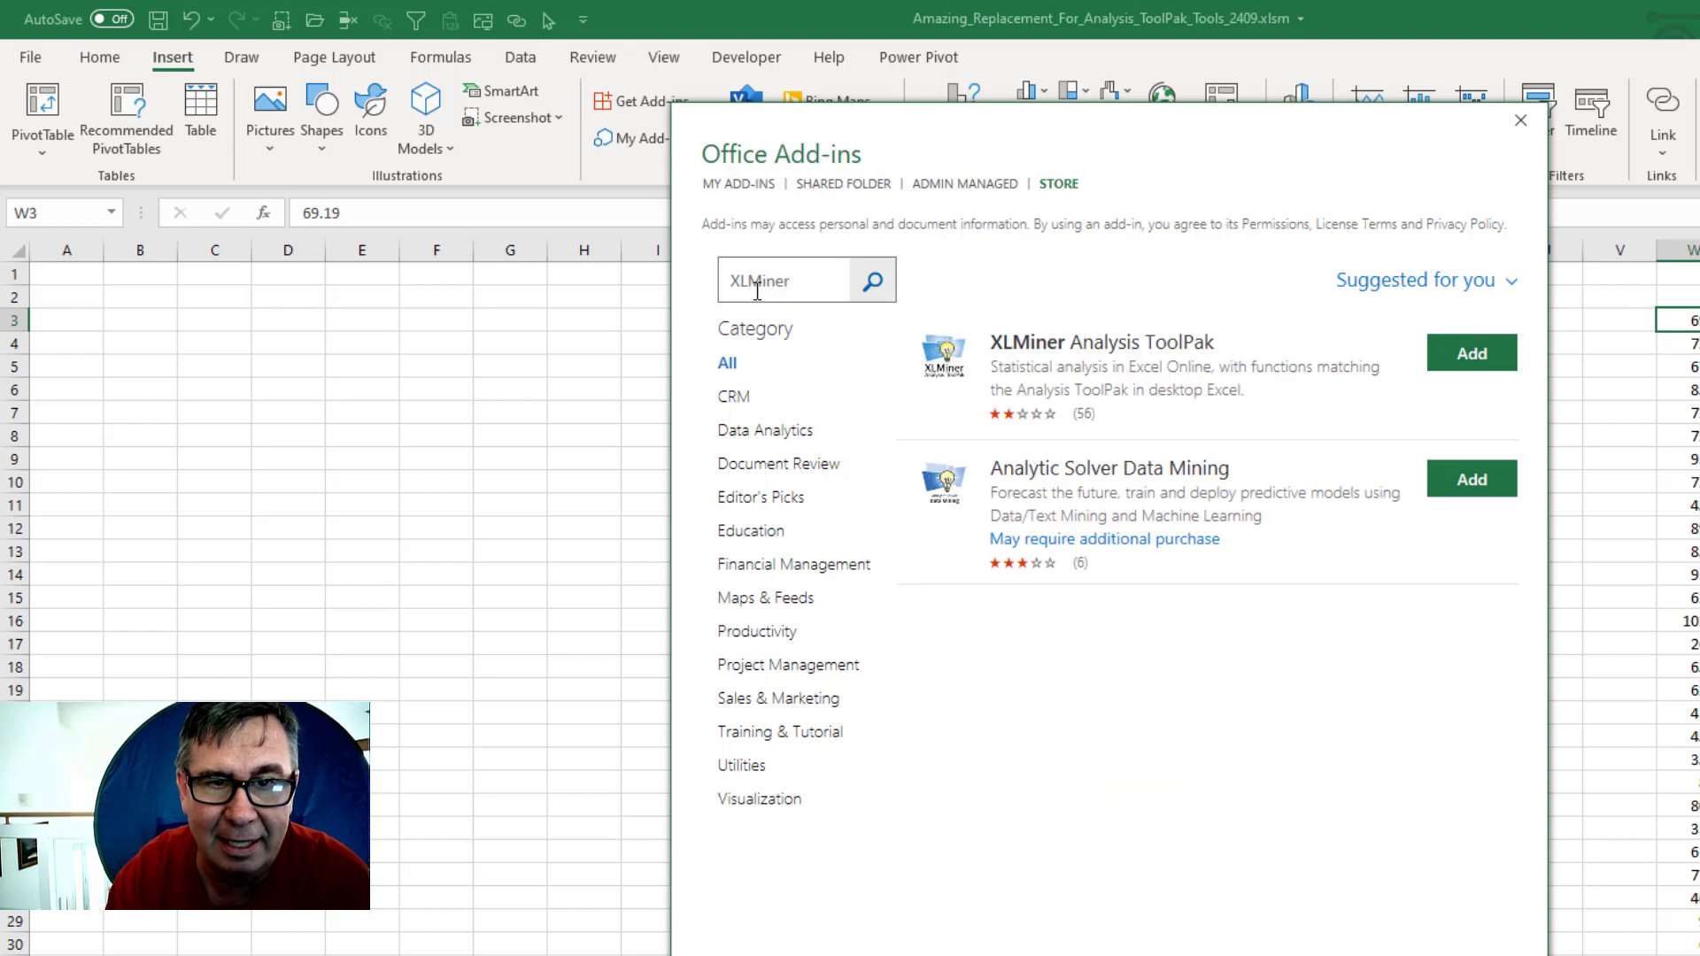
click(1475, 357)
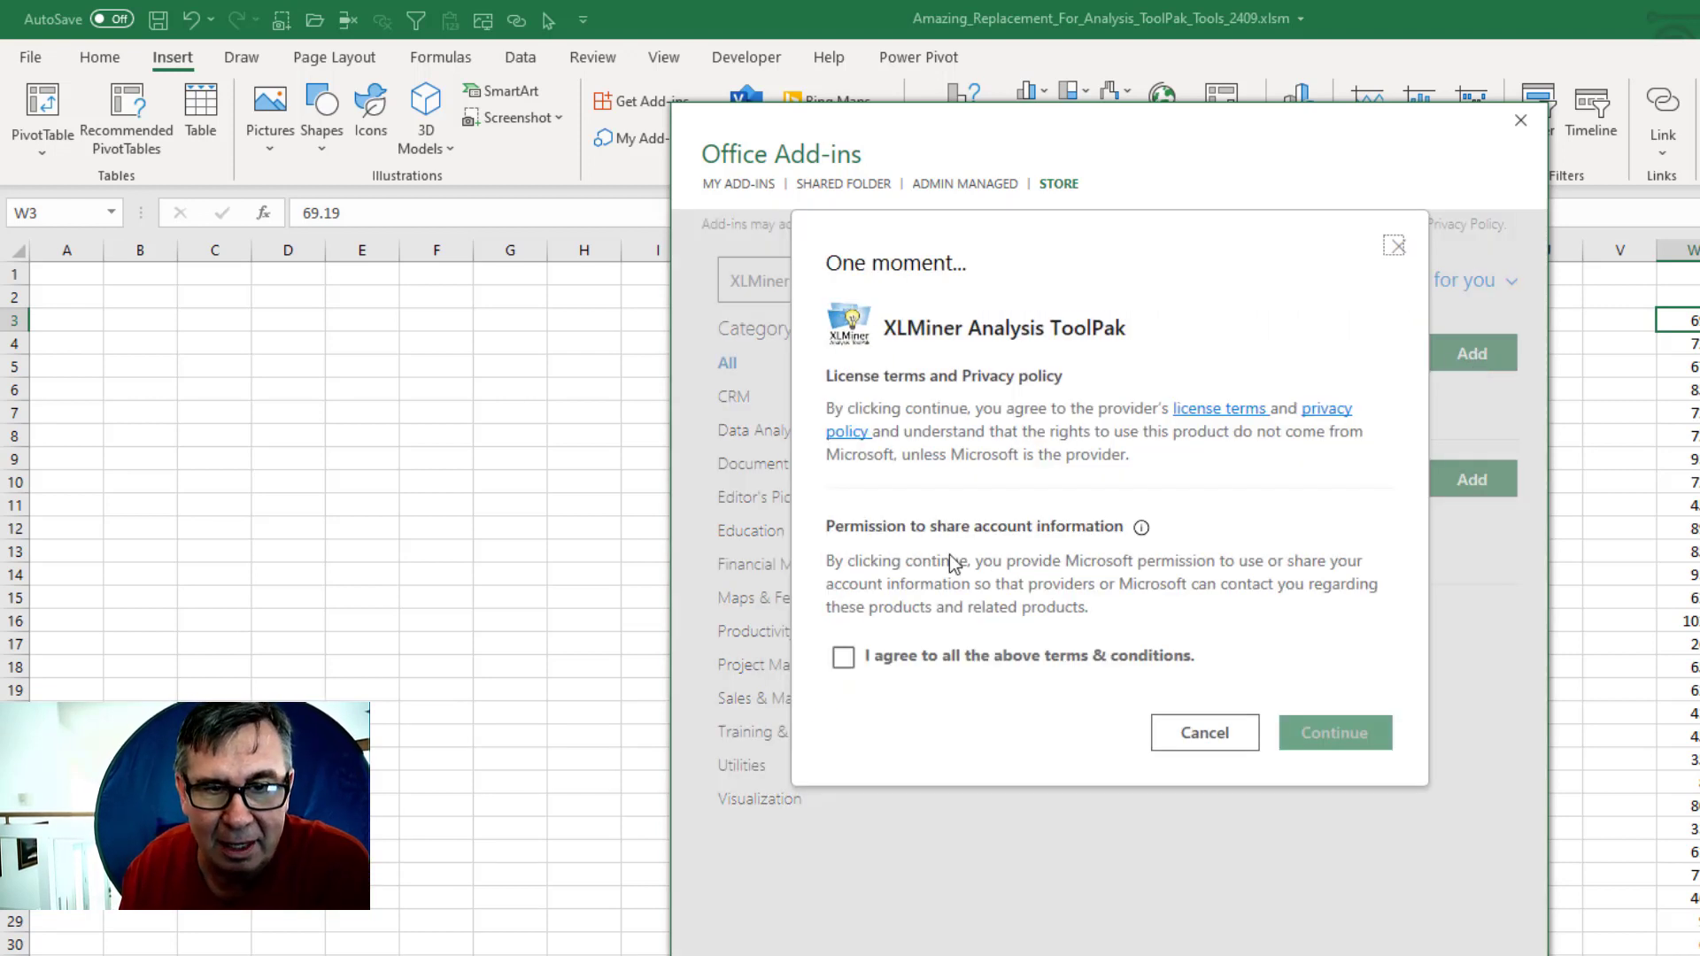
click(843, 657)
click(1325, 734)
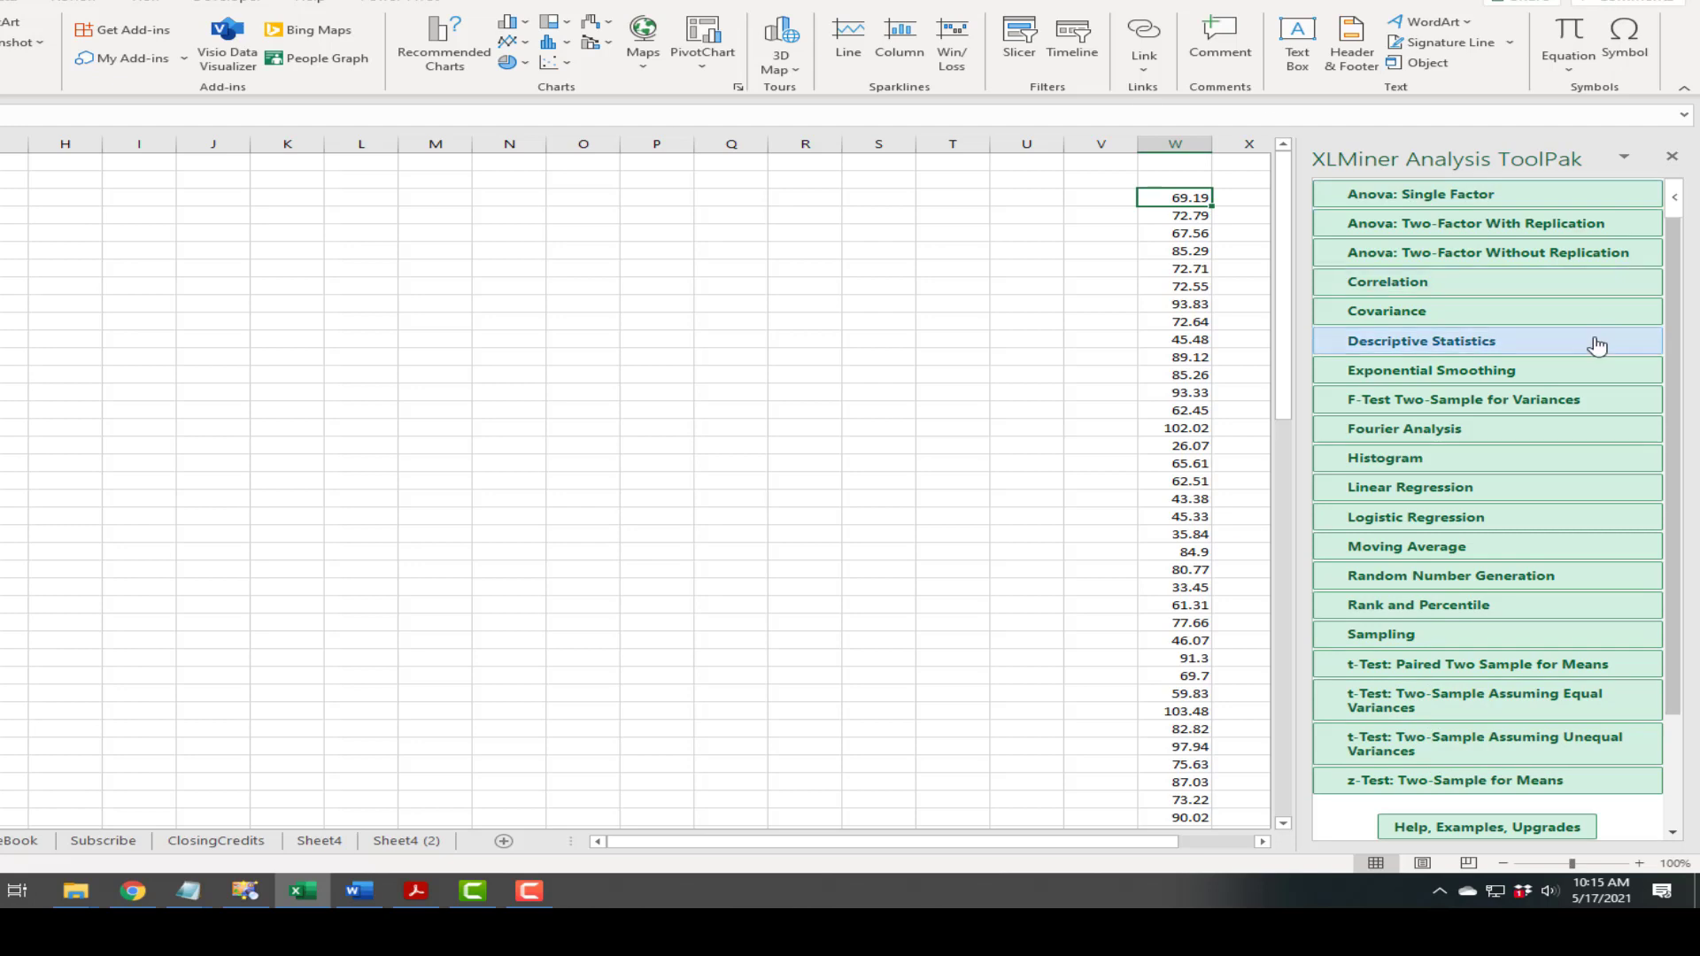
Run Descriptive Statistics on W3:W94 without first-row labels, outputting to B57
click(1485, 350)
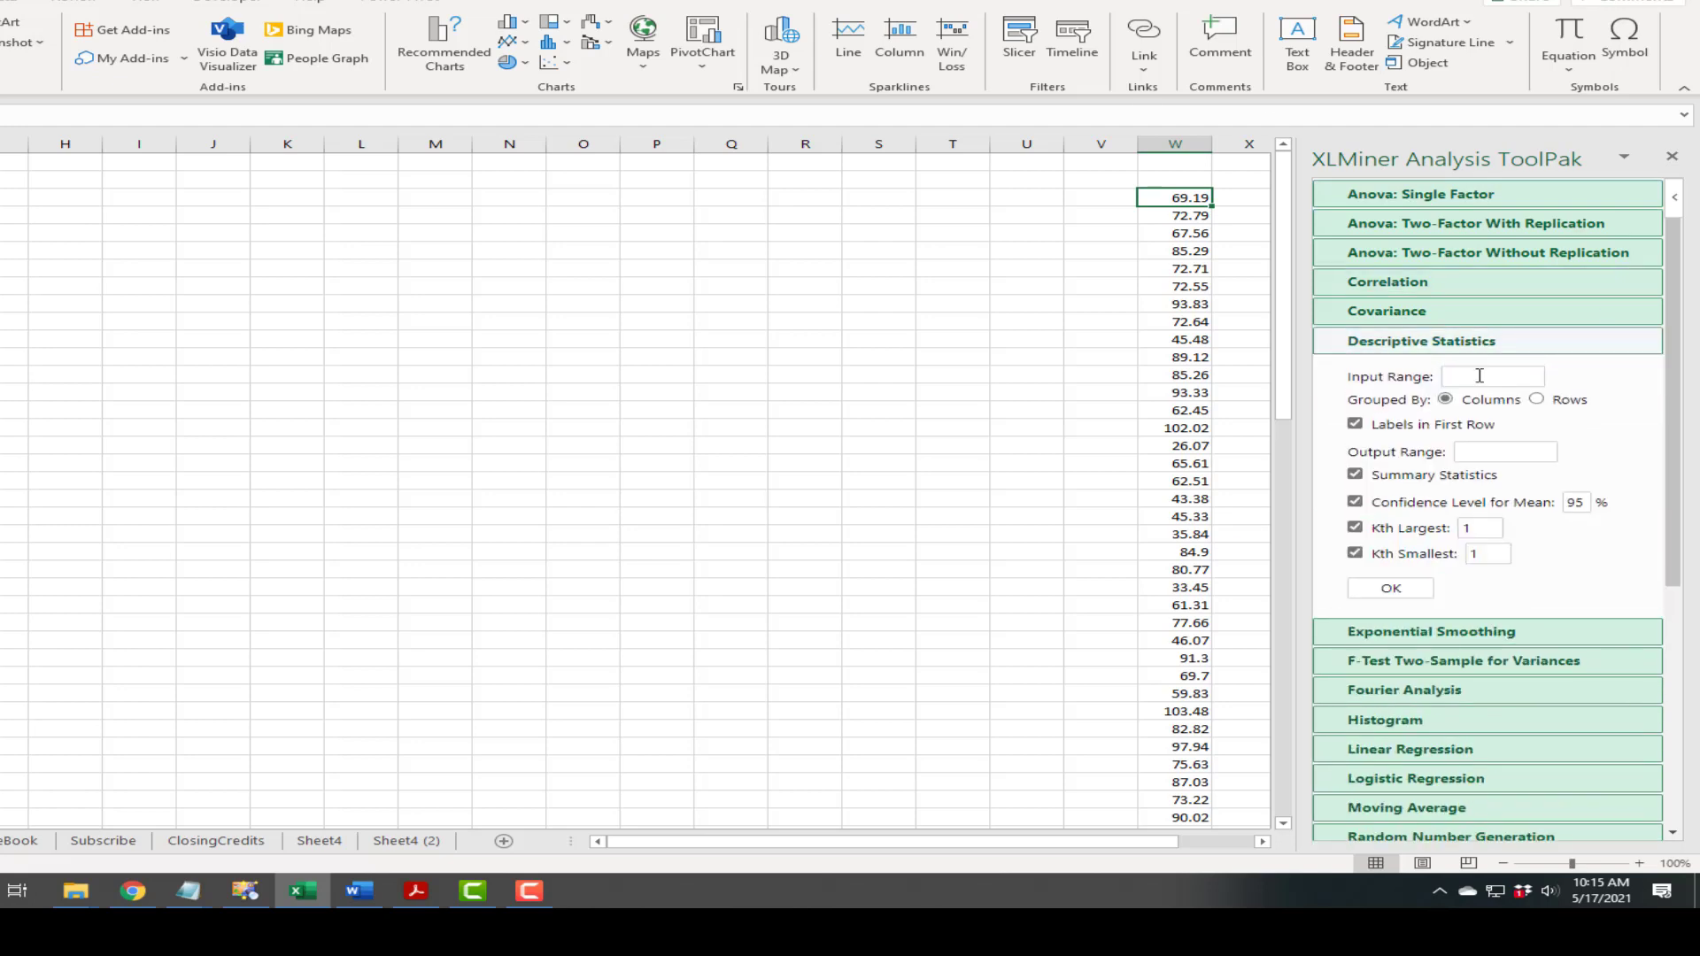
click(1479, 375)
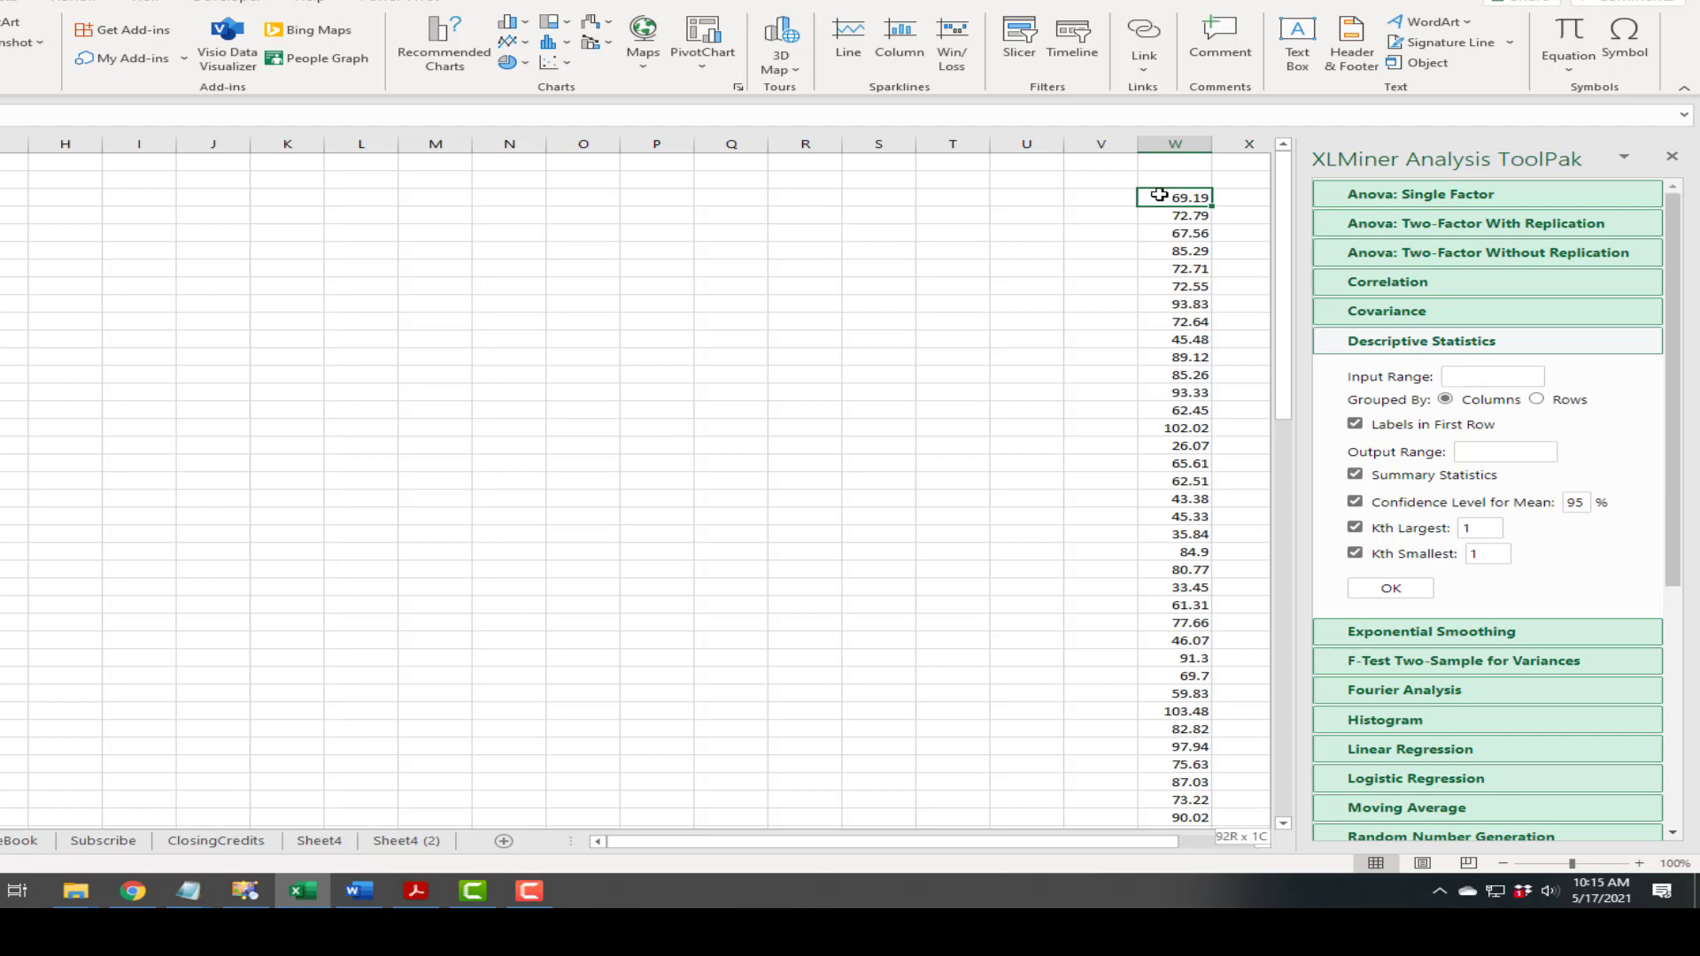
key(ctrl+shift+Down)
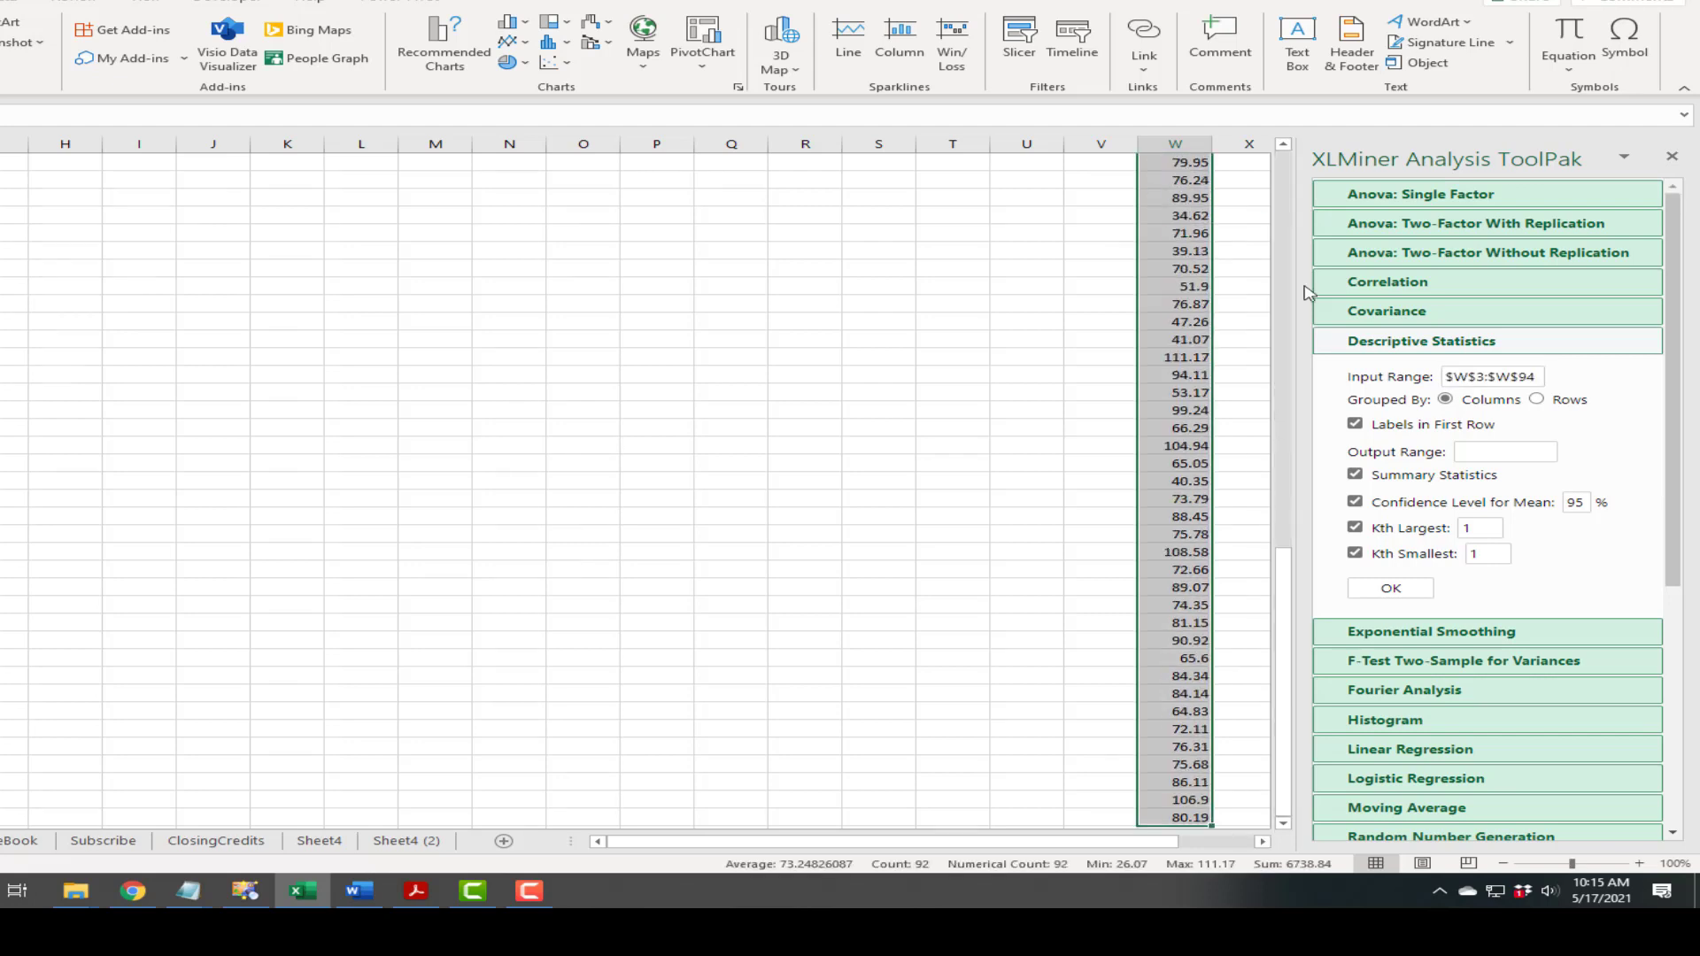
click(1355, 424)
click(1474, 450)
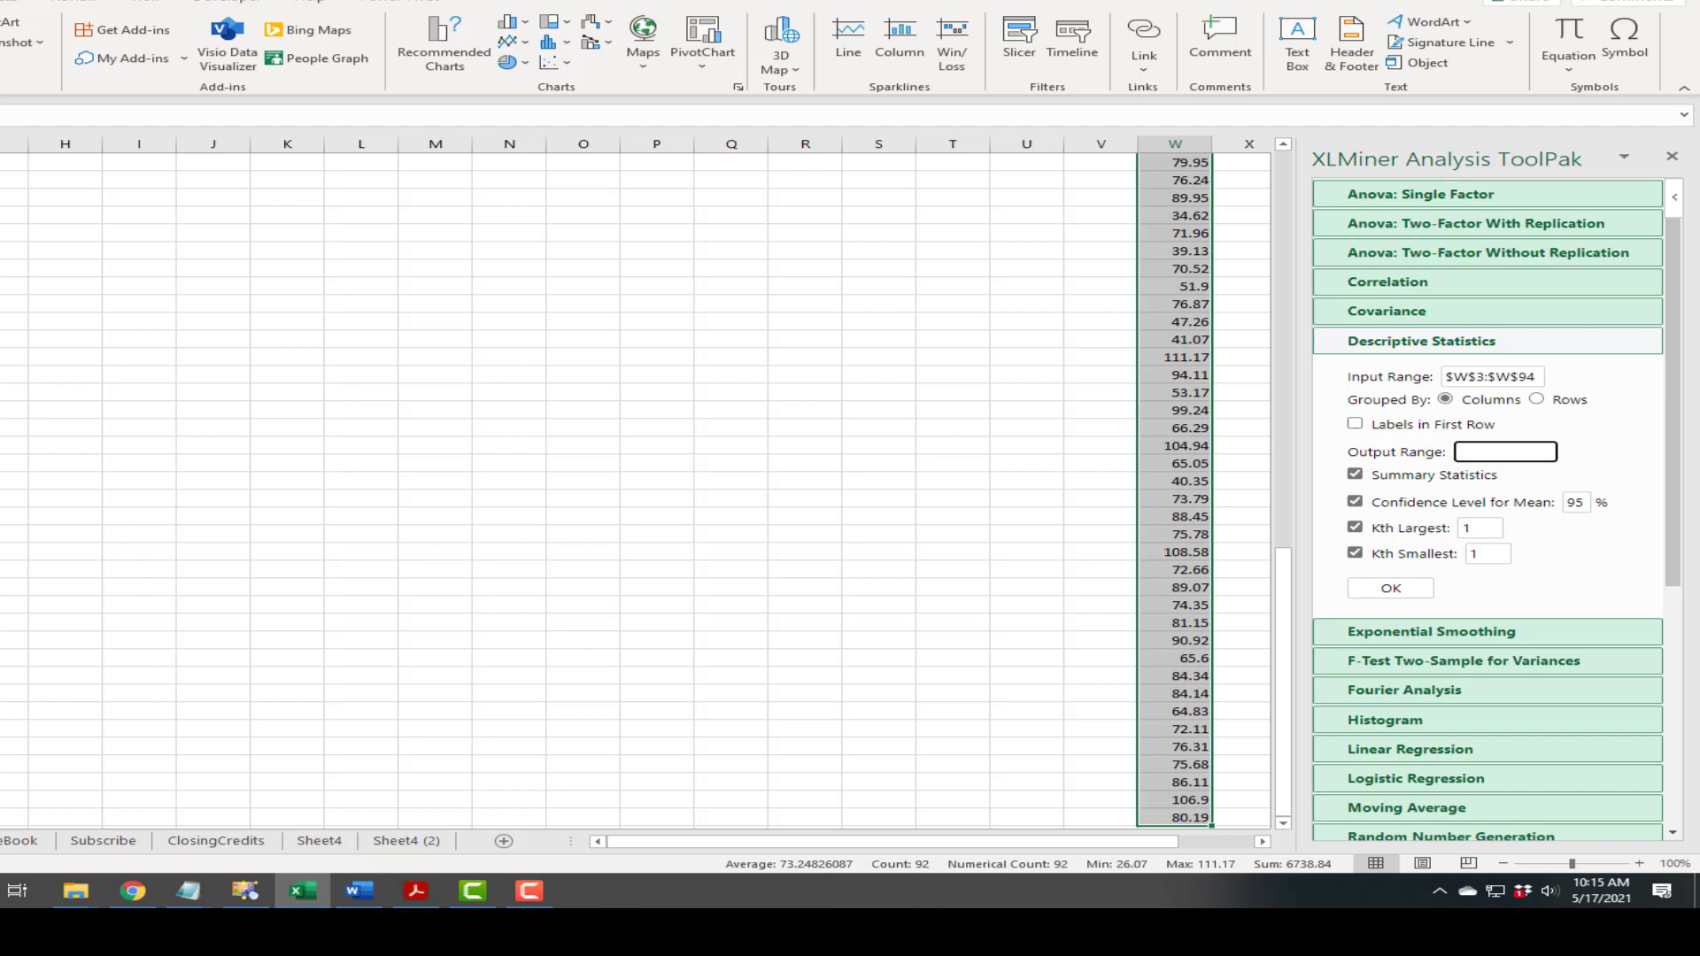
click(2, 162)
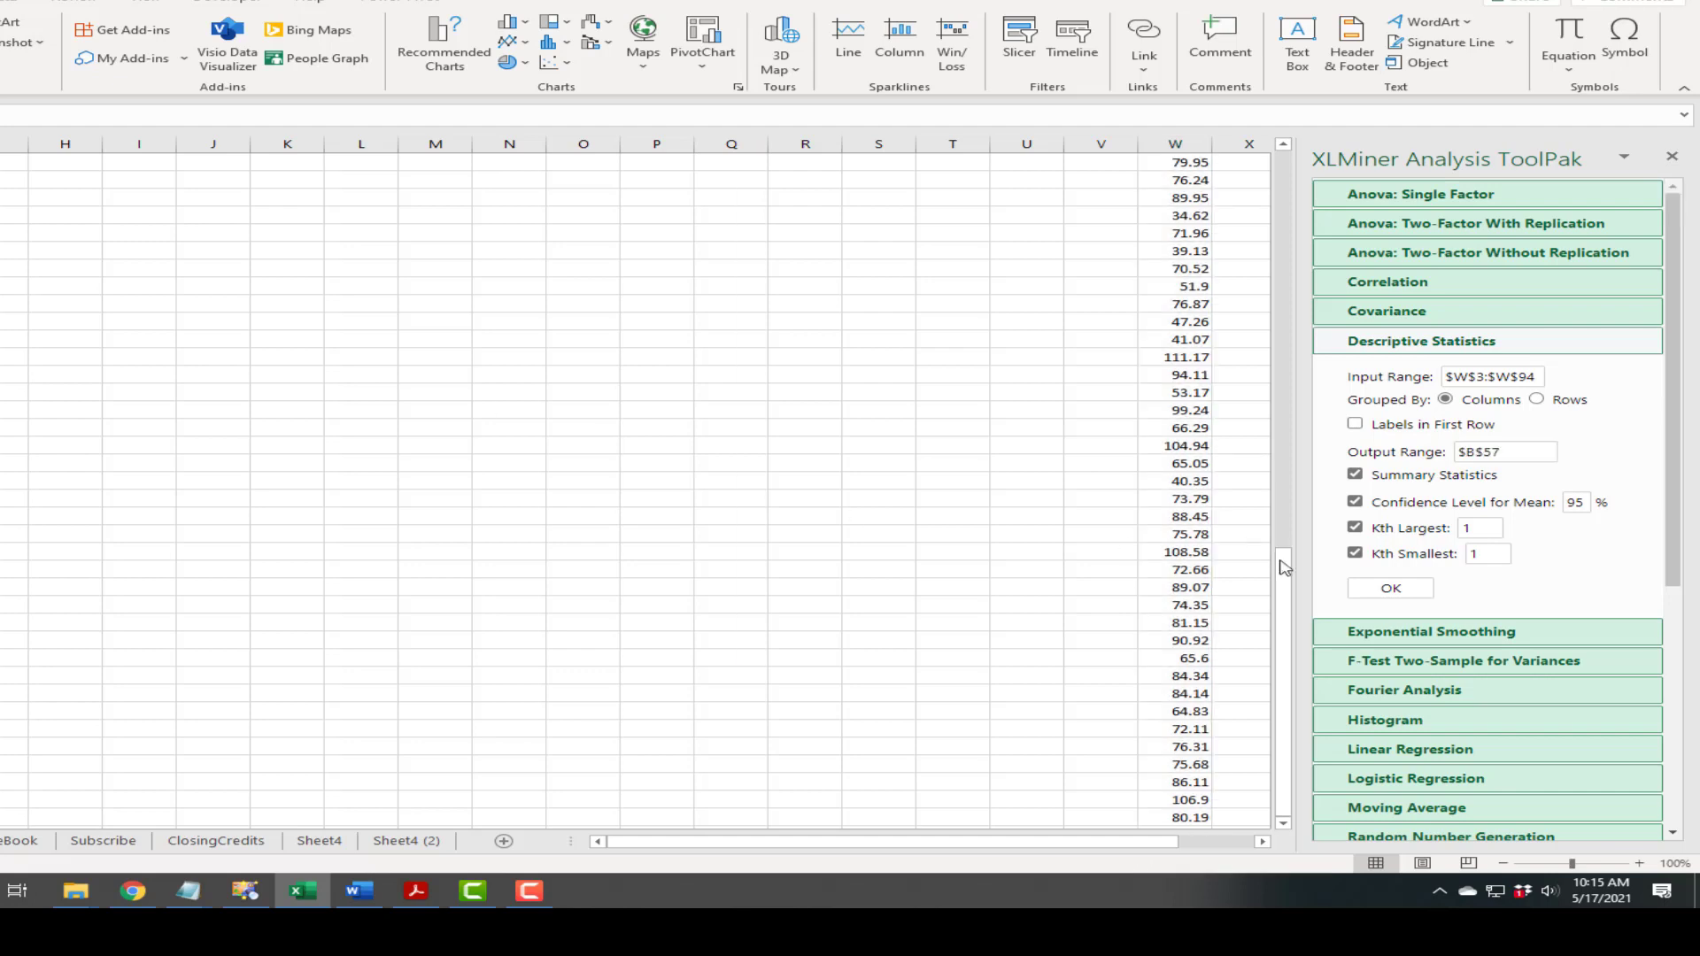
click(1391, 589)
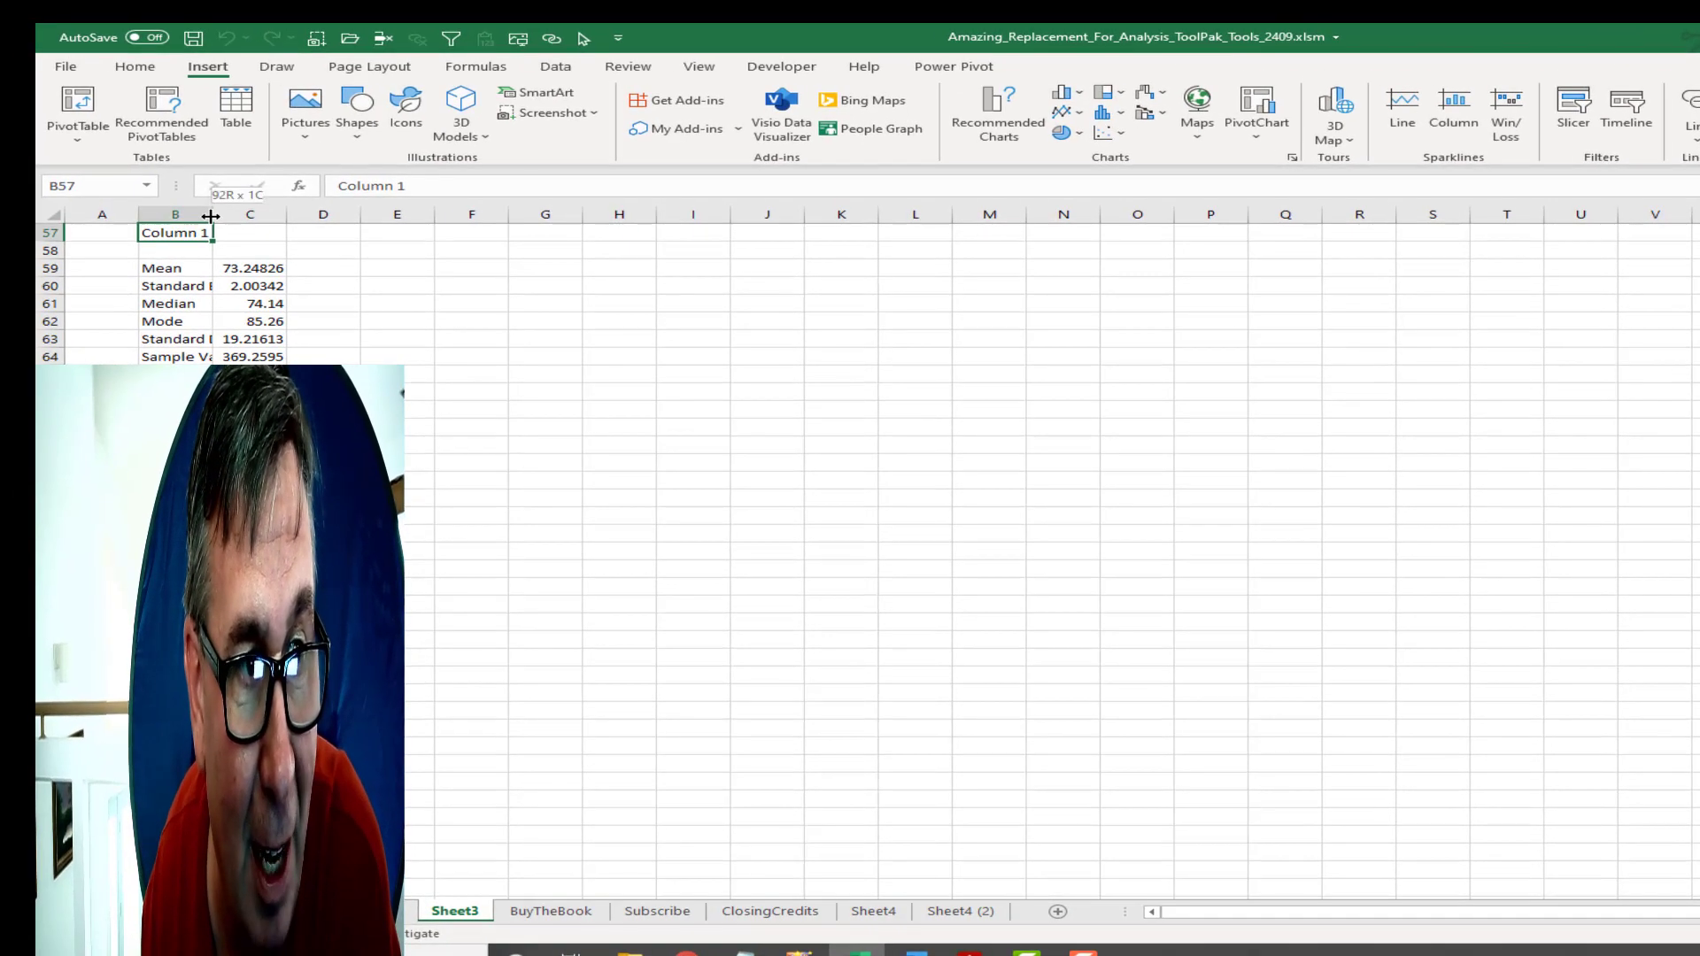
Autofit column B for the statistic names, then browse and close the classic Data Analysis list
double_click(113, 201)
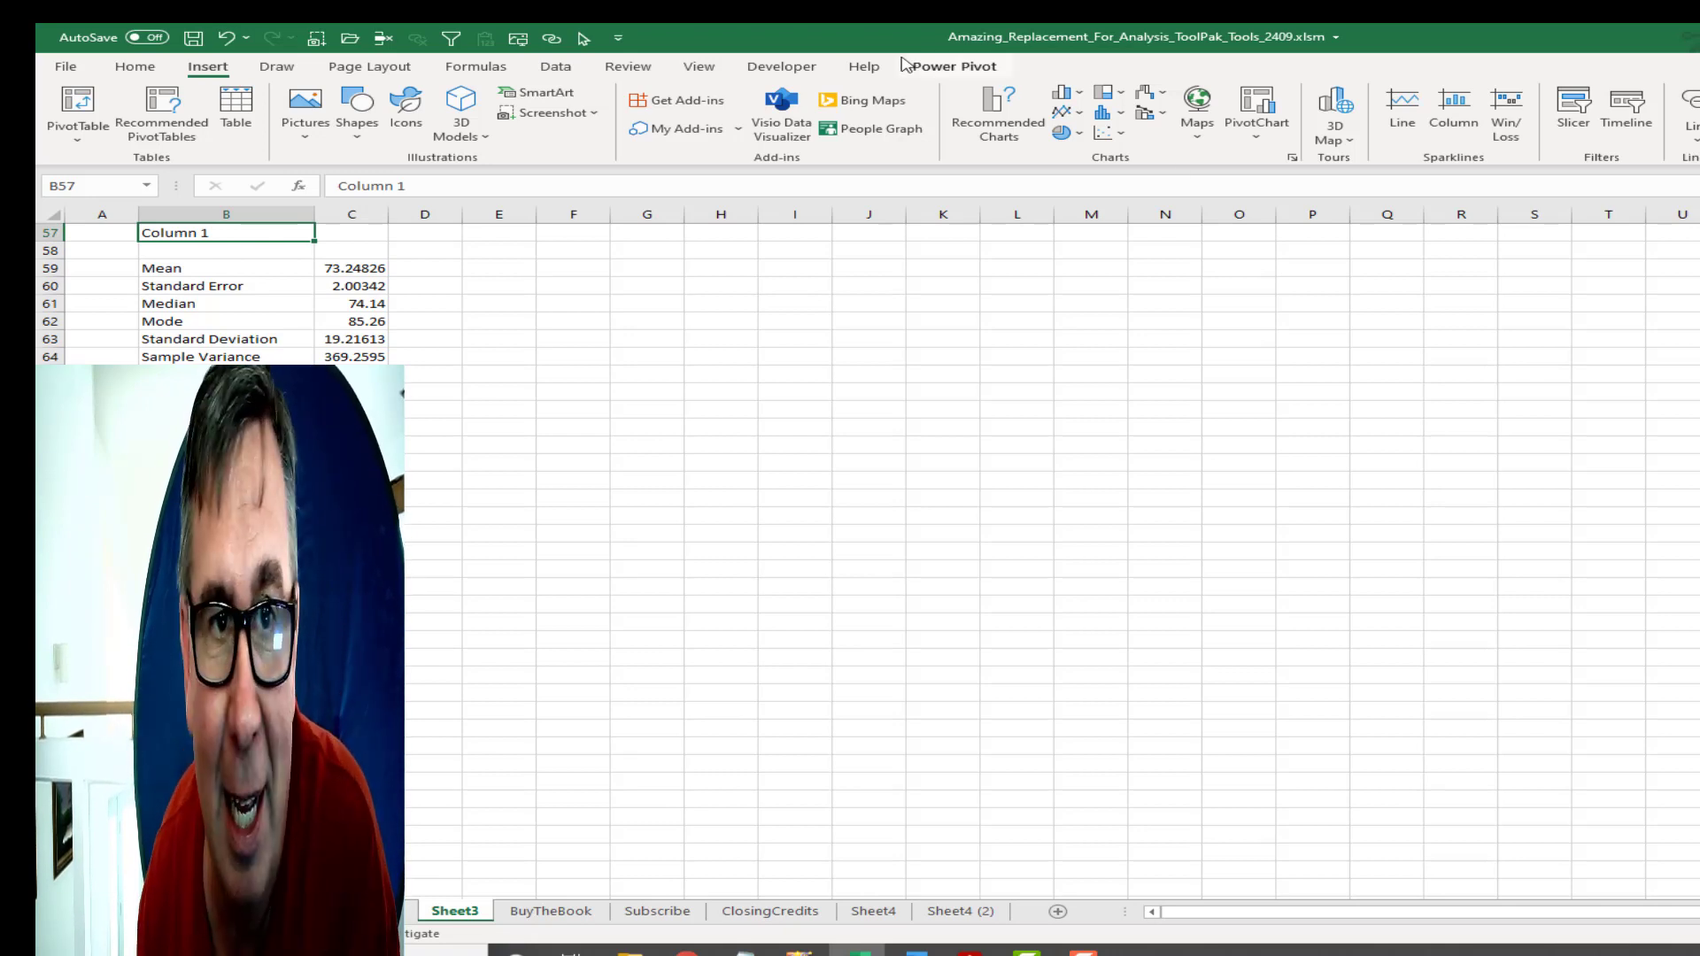
click(558, 67)
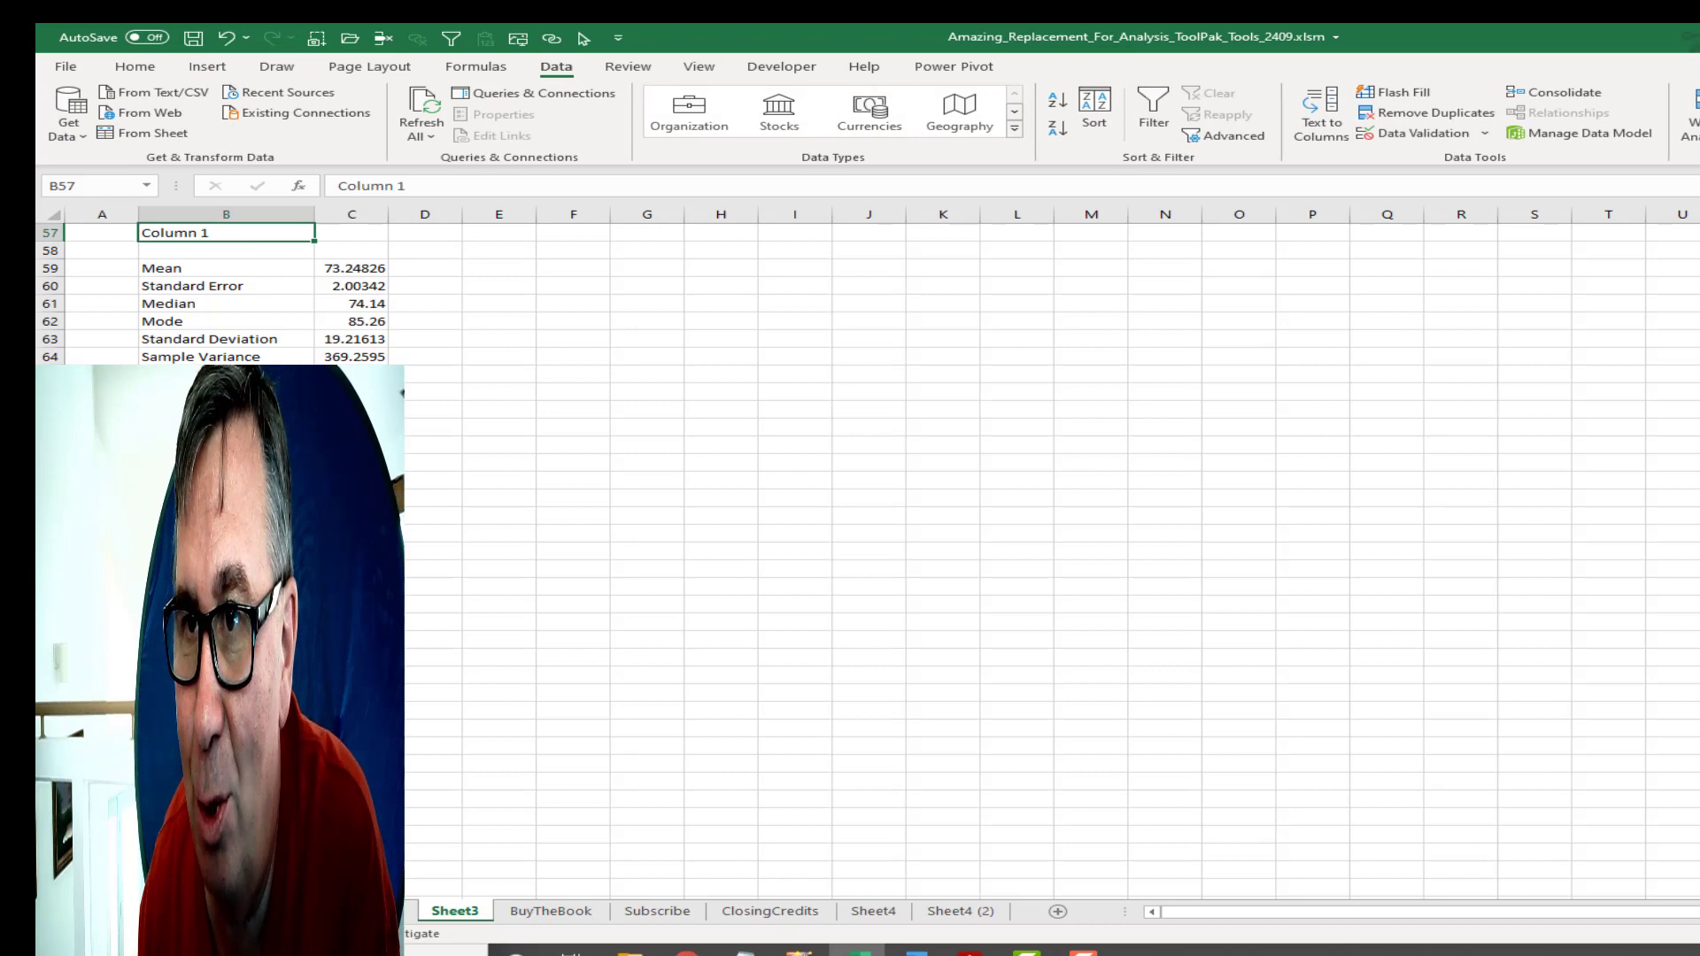
click(1693, 120)
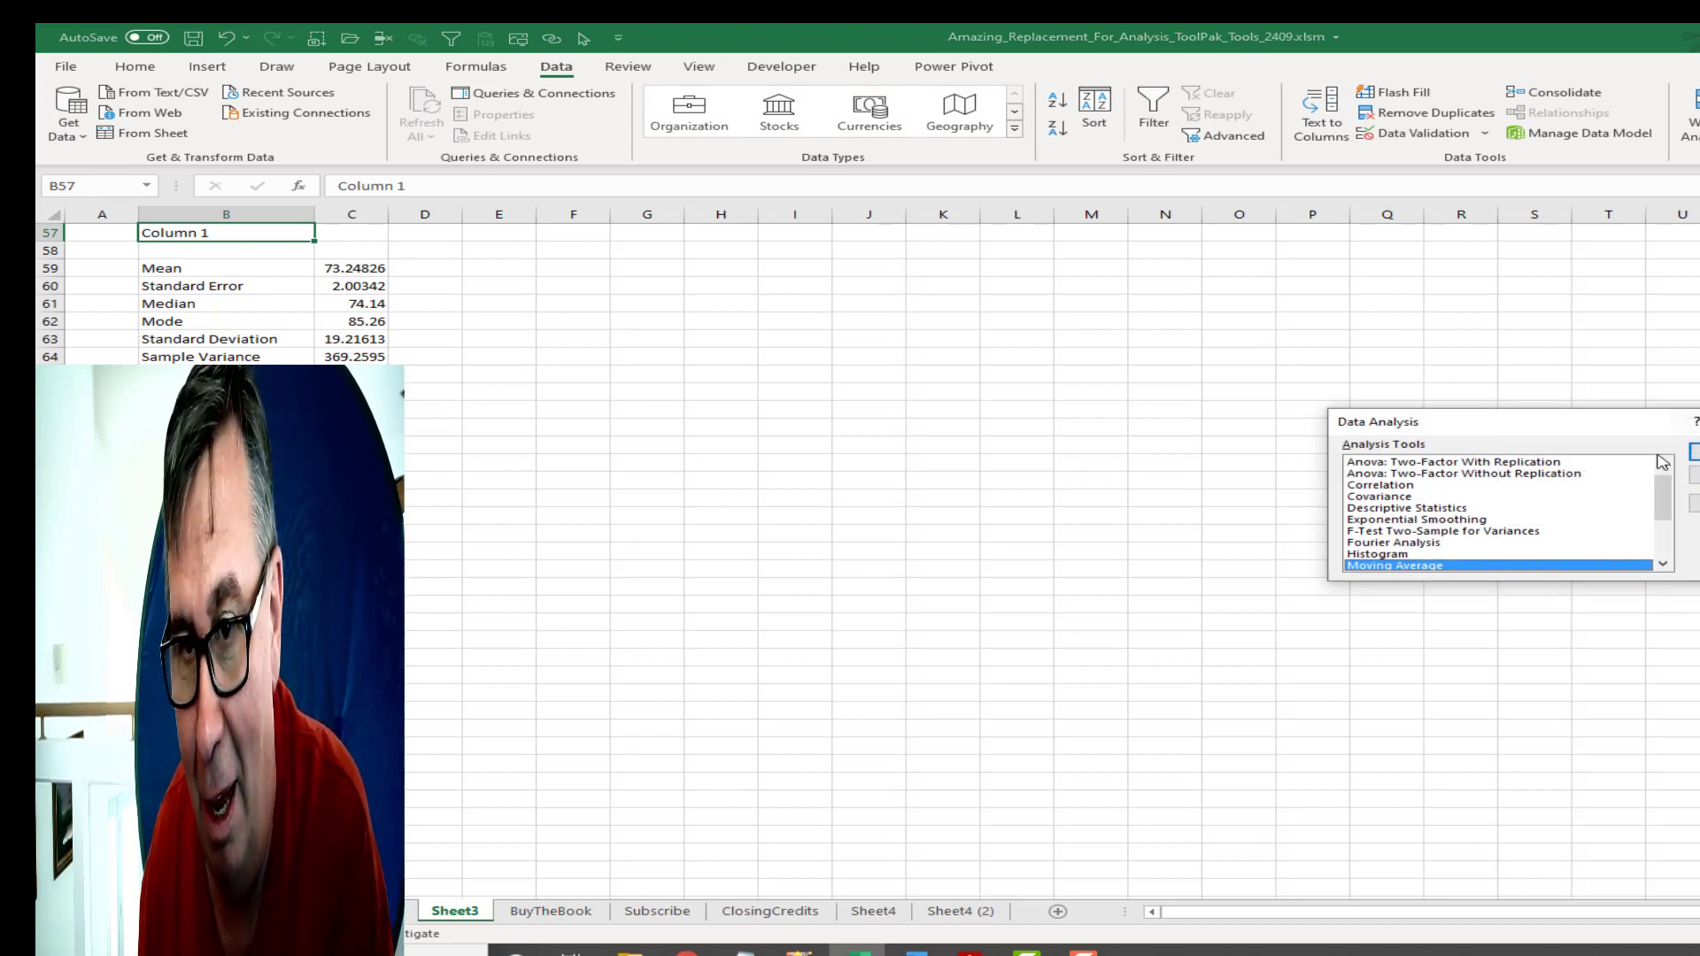
drag(1662, 501, 1662, 544)
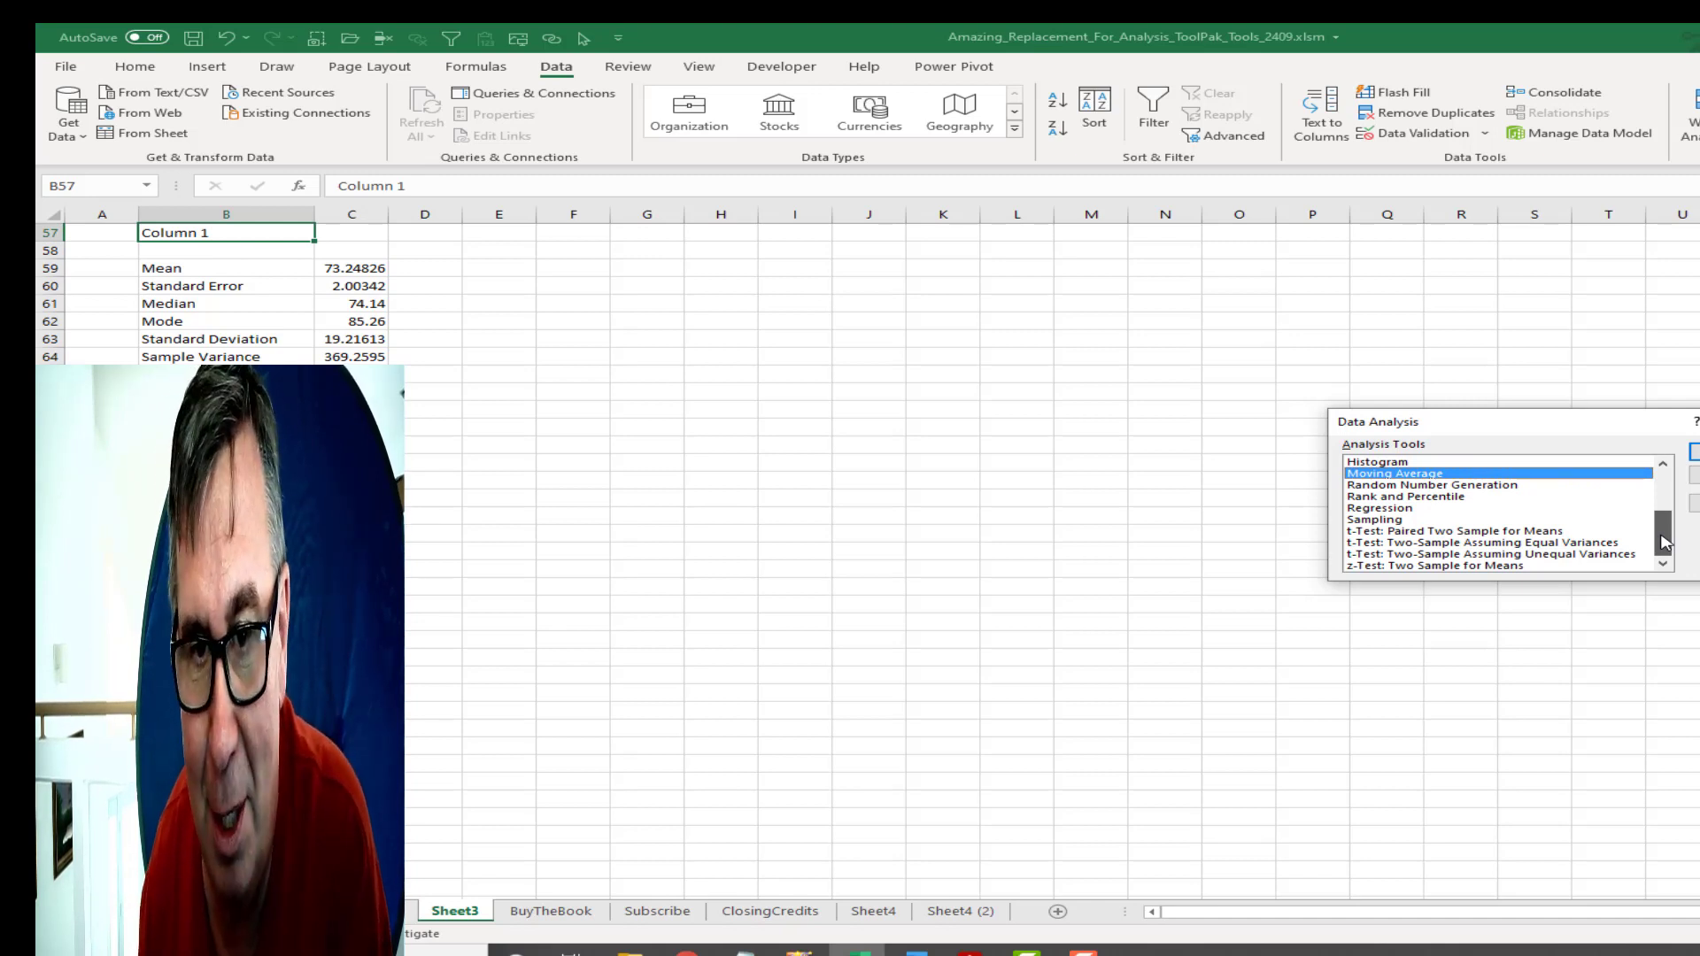
drag(1662, 542, 1667, 512)
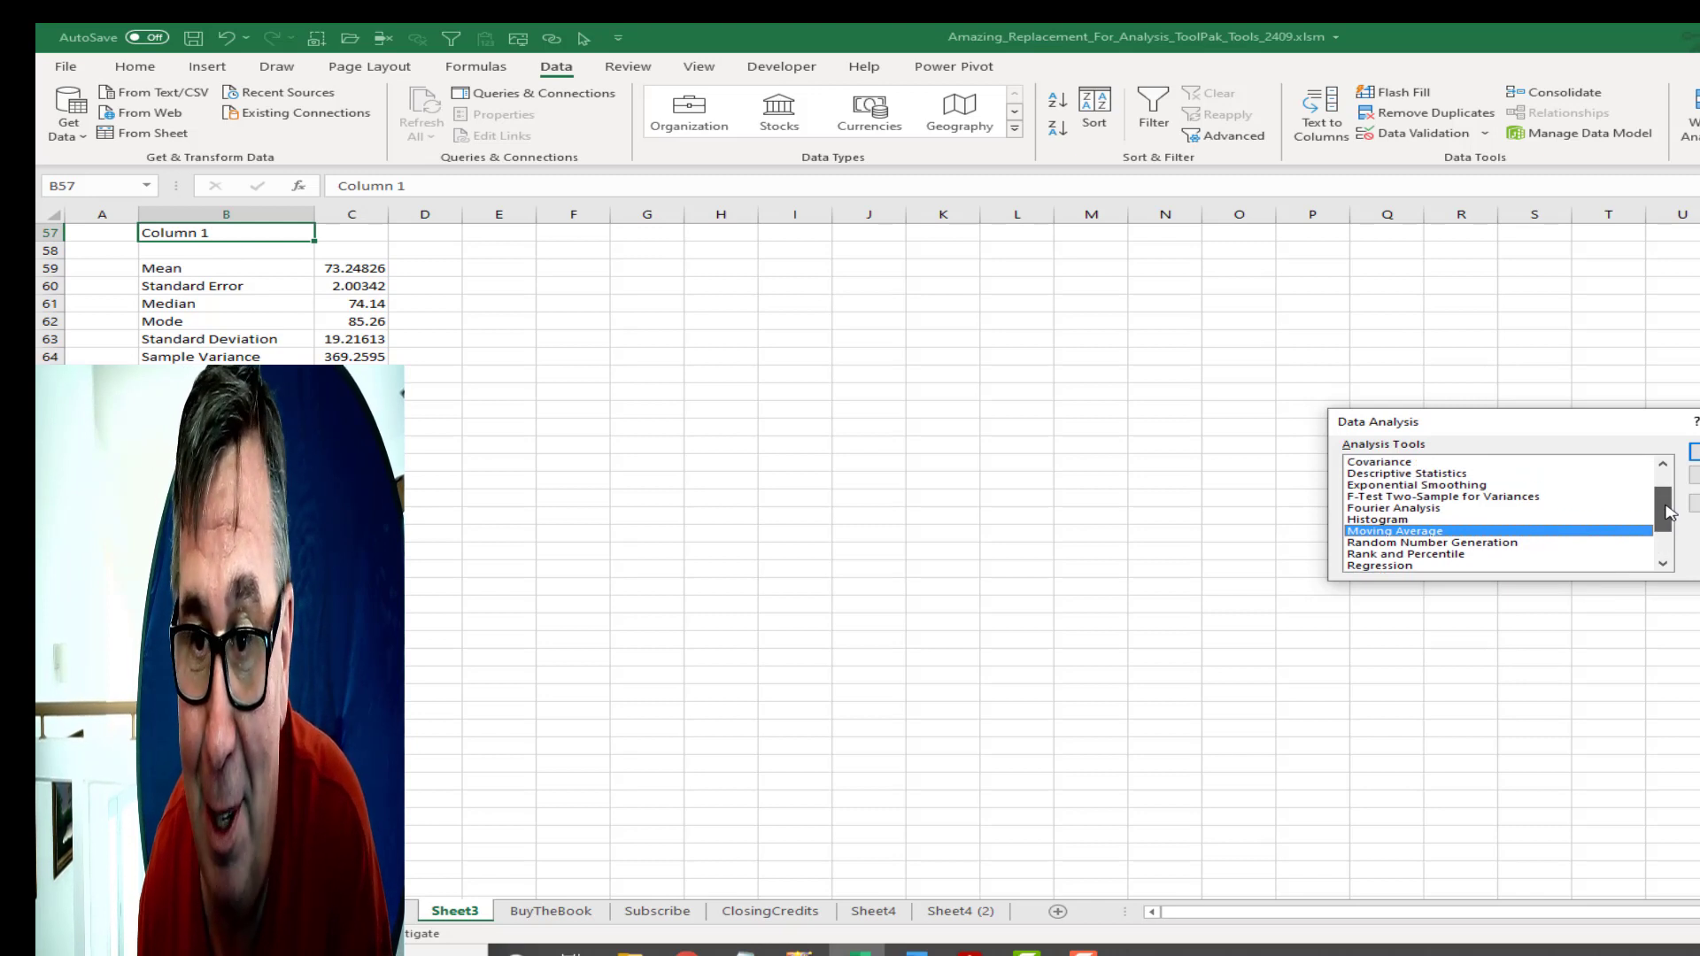
click(1694, 451)
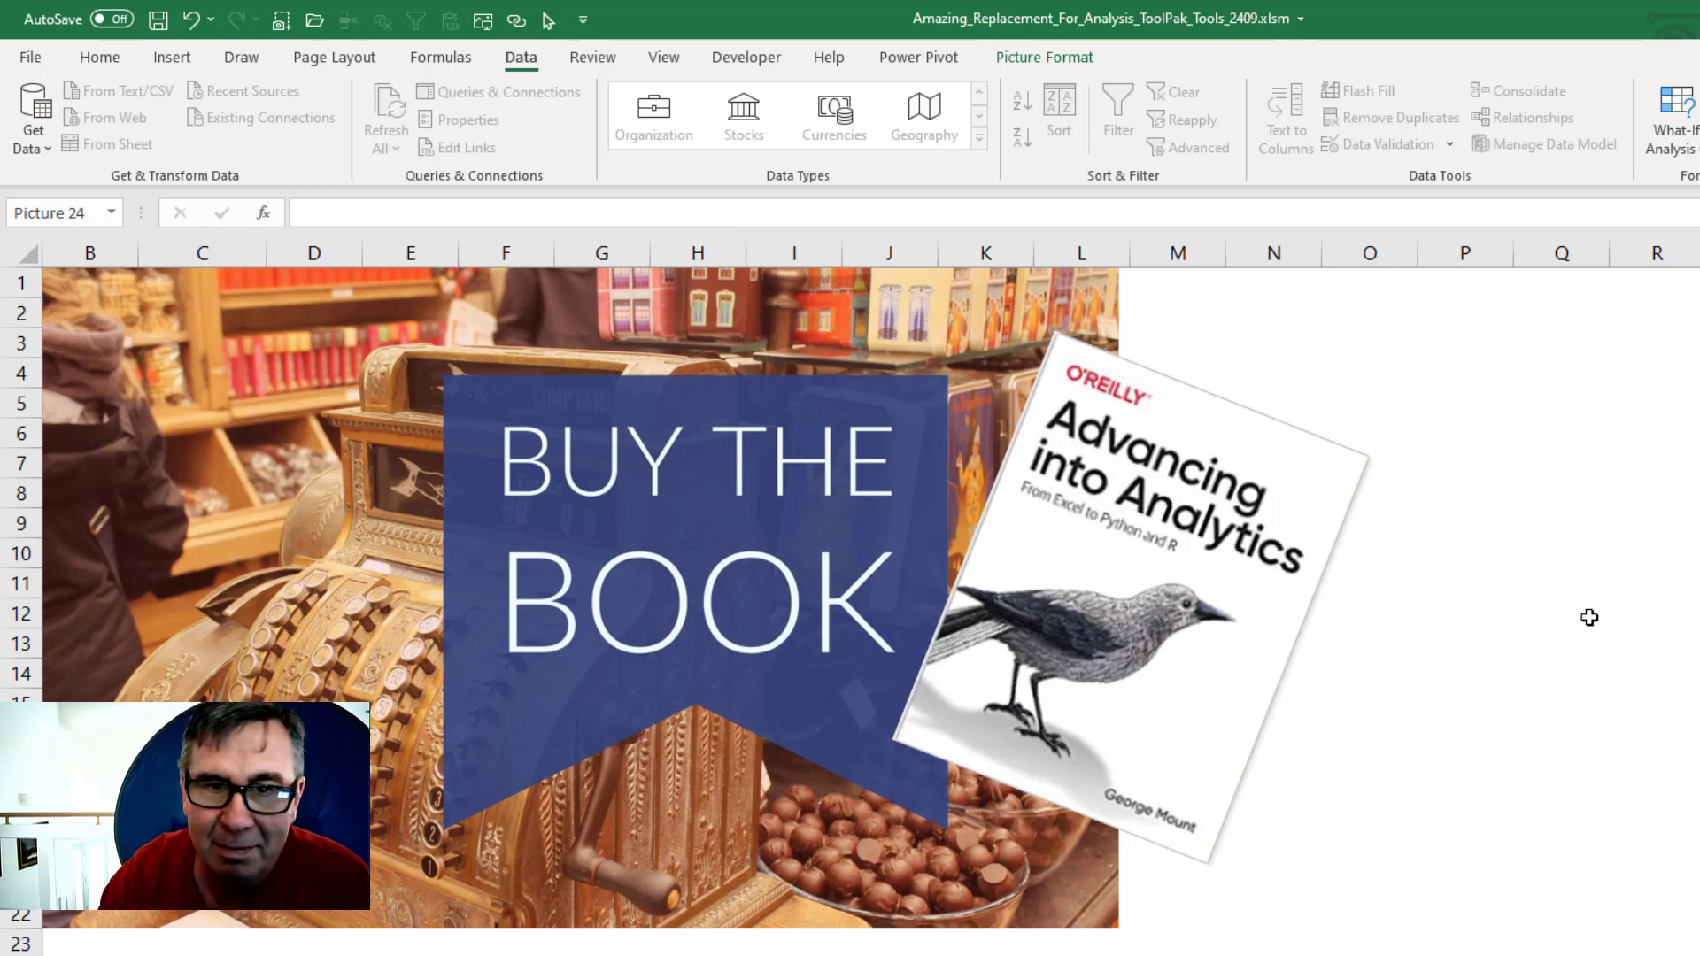
Move on to the 'Like, Subscribe, Ring the Bell' sheet
key(ctrl+Page_Down)
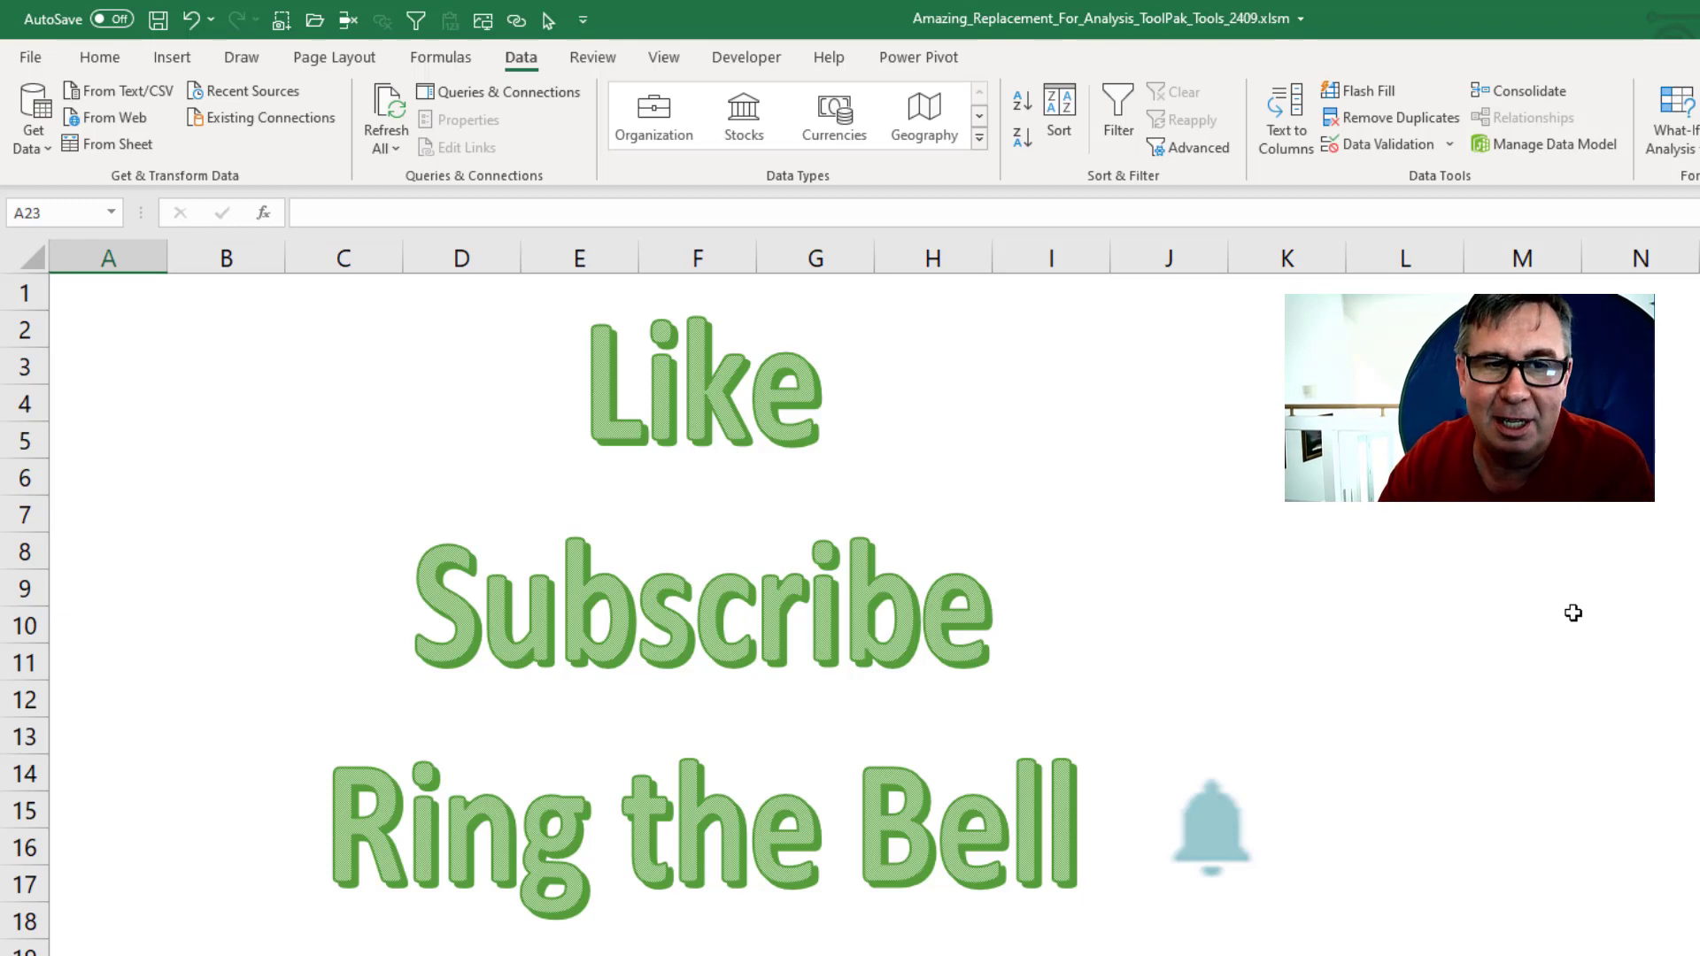
Move on to the ClosingCredits sheet naming the theme composers
key(ctrl+Page_Down)
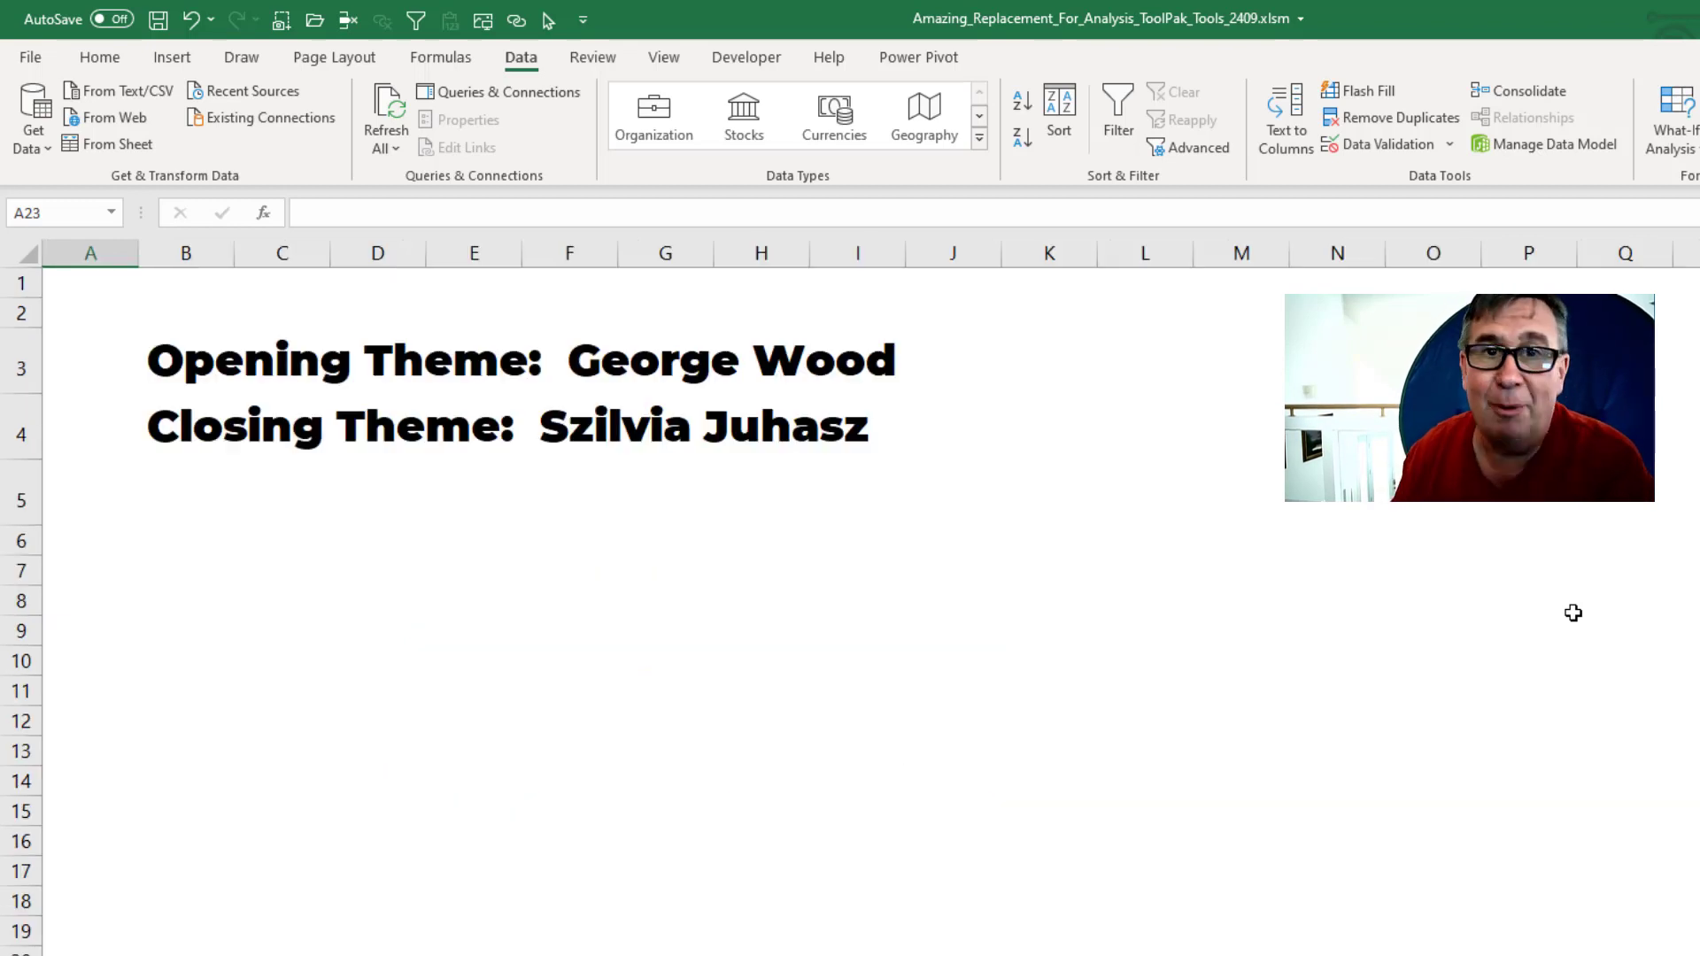